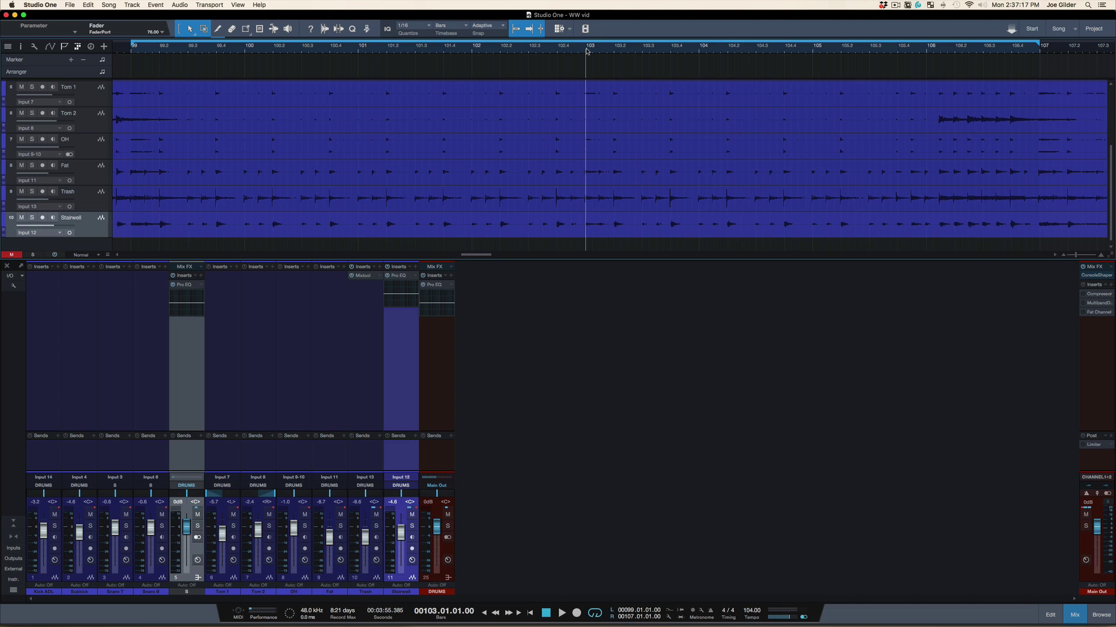
Audition the drum mix, then open the DRUMS bus's Pro EQ and change its LF band to Shelf 12dB.
key("space")
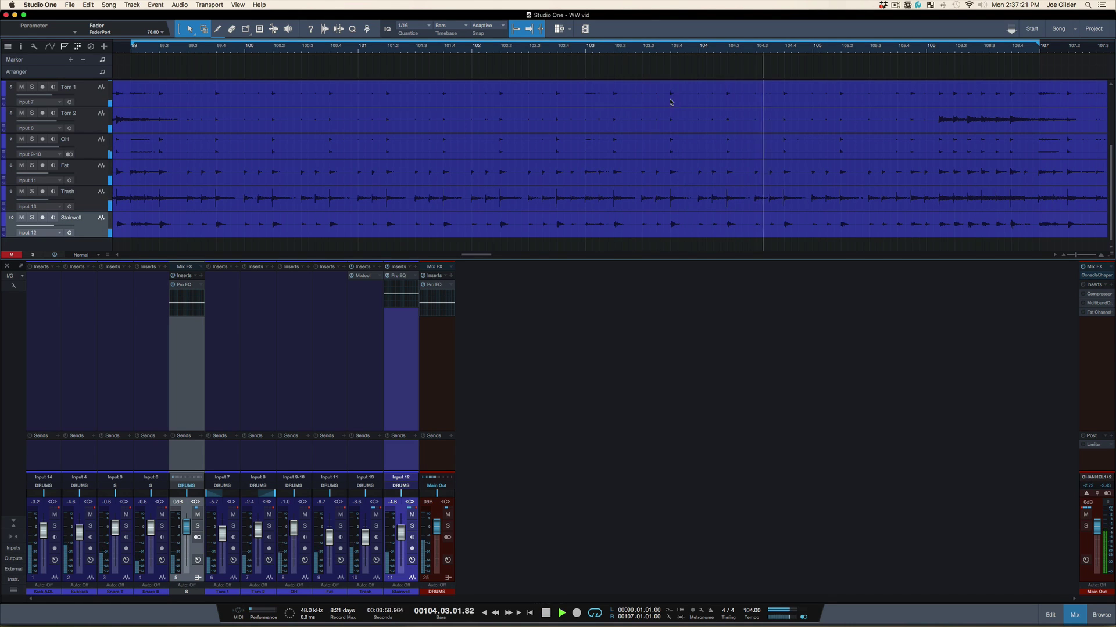
key("space")
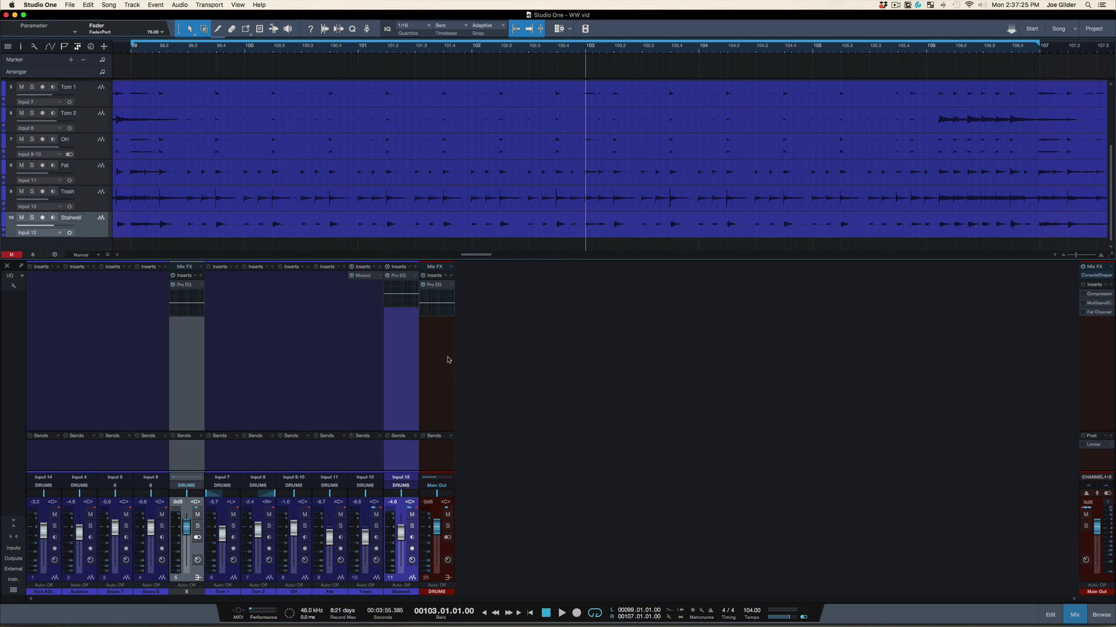
left_click(436, 284)
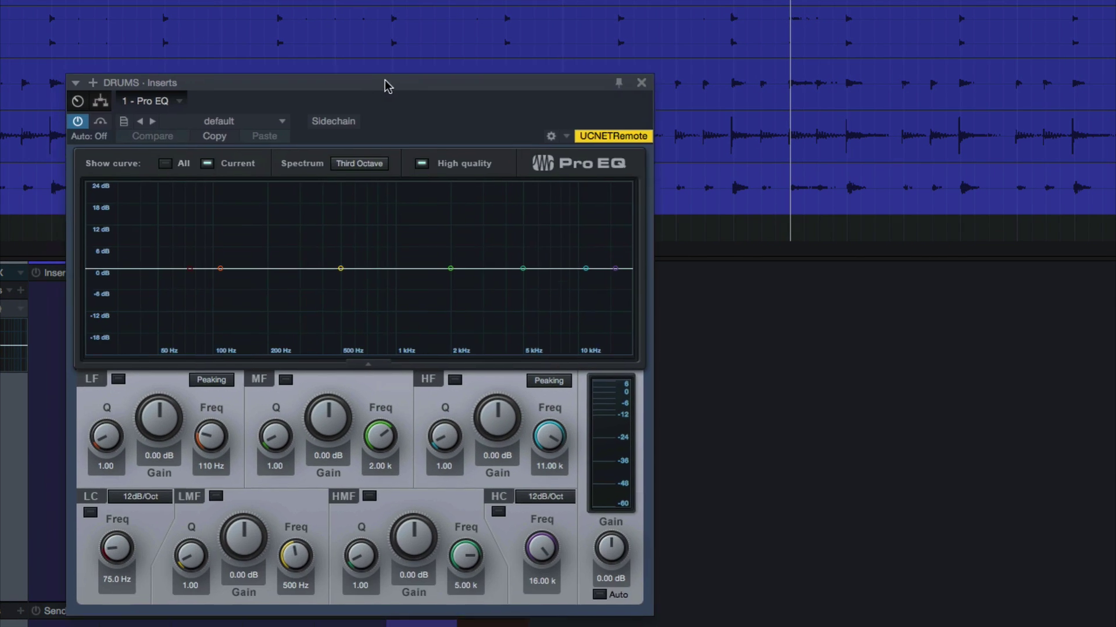
left_click_drag(385, 80, 389, 74)
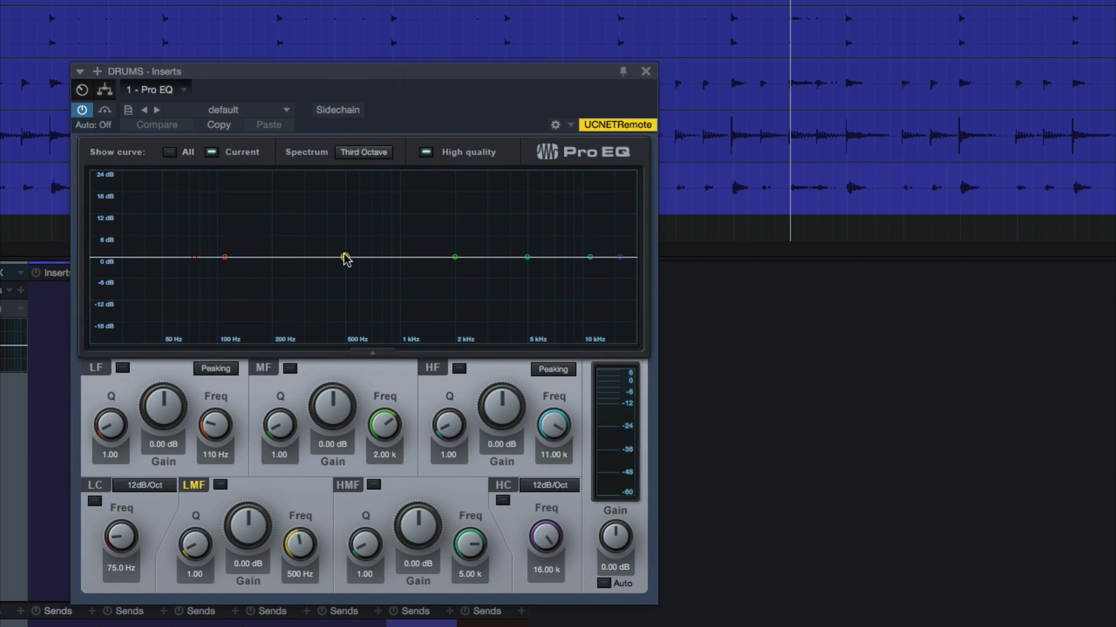
left_click(220, 375)
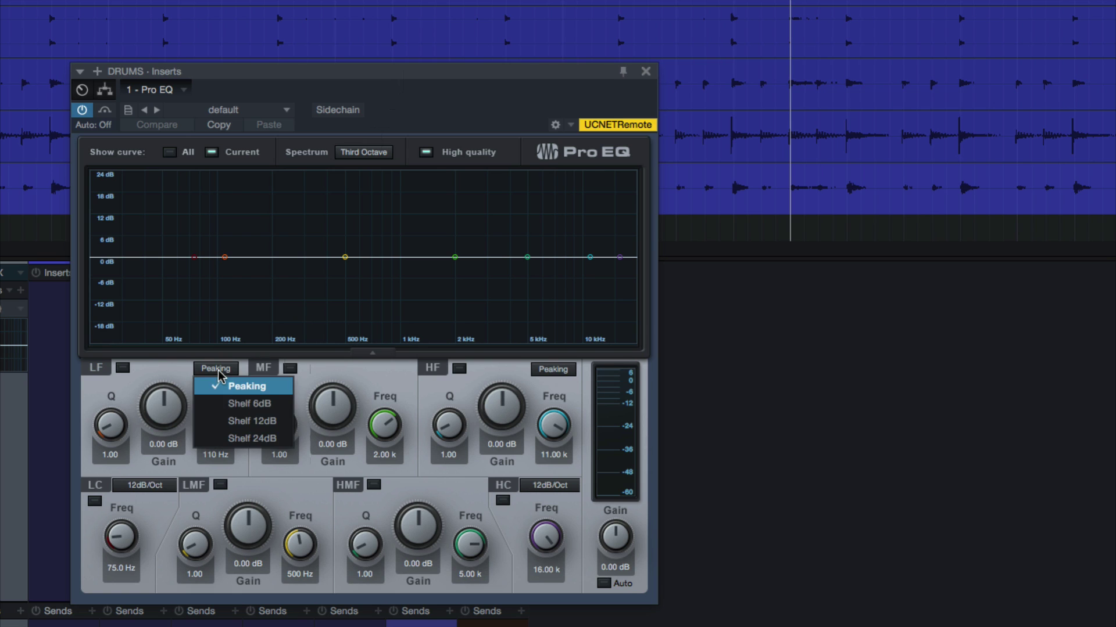
left_click(238, 419)
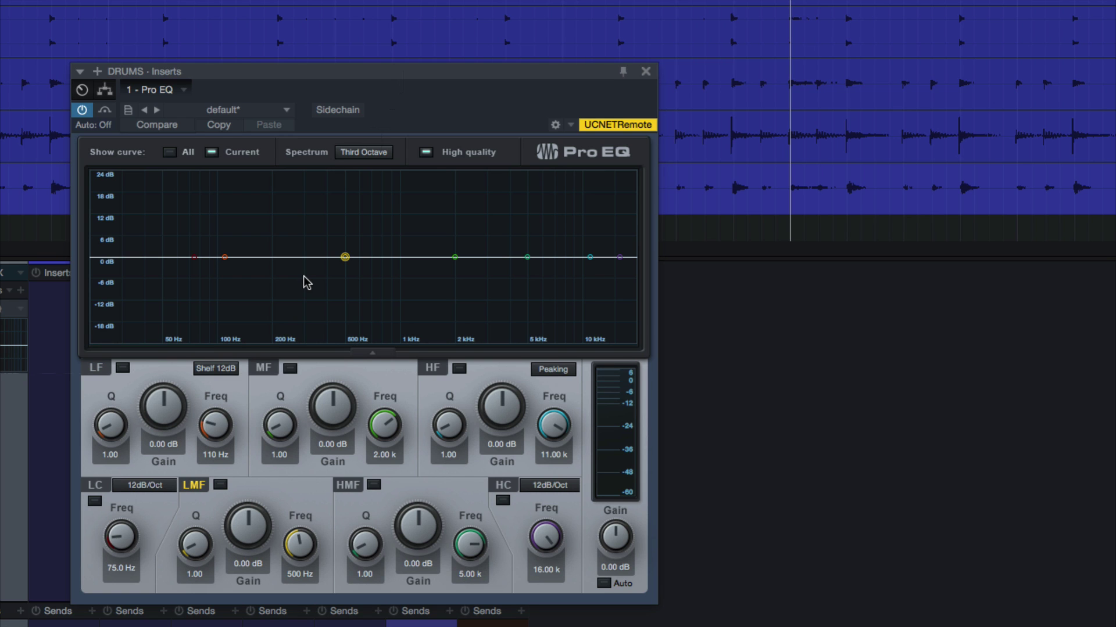
Sweep a boosted LMF band through the drums' low mids during playback, then settle it at about -4.5 dB and 327 Hz.
mouse_move(347, 261)
left_mouse_down()
mouse_move(350, 195)
mouse_move(331, 284)
mouse_move(331, 249)
left_mouse_up()
double_click(331, 249)
key("space")
left_click_drag(331, 251, 320, 216)
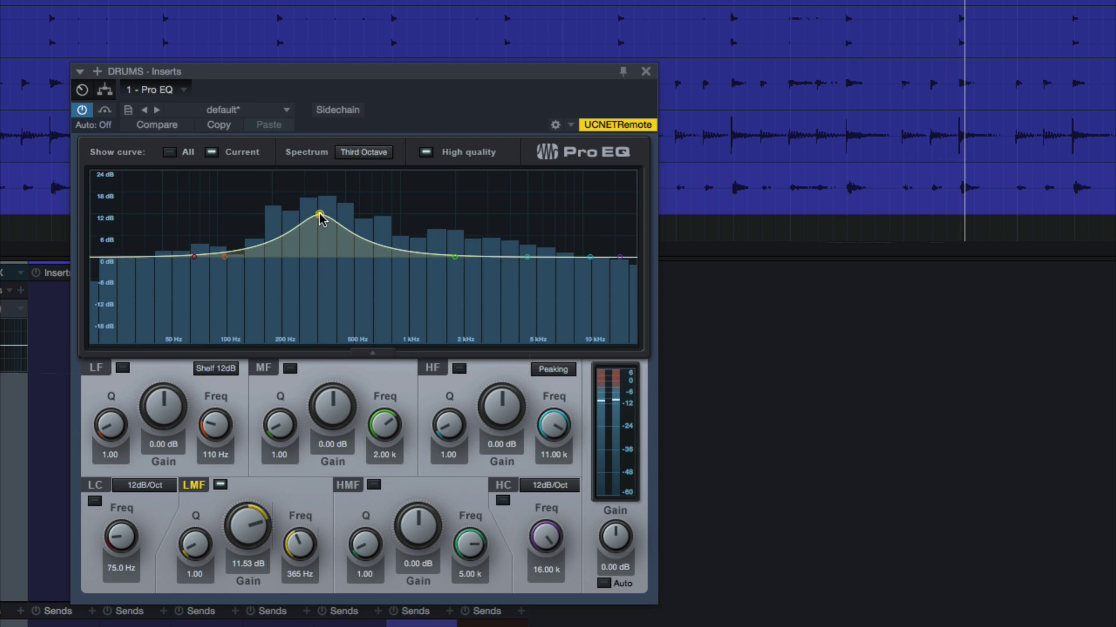
key("space")
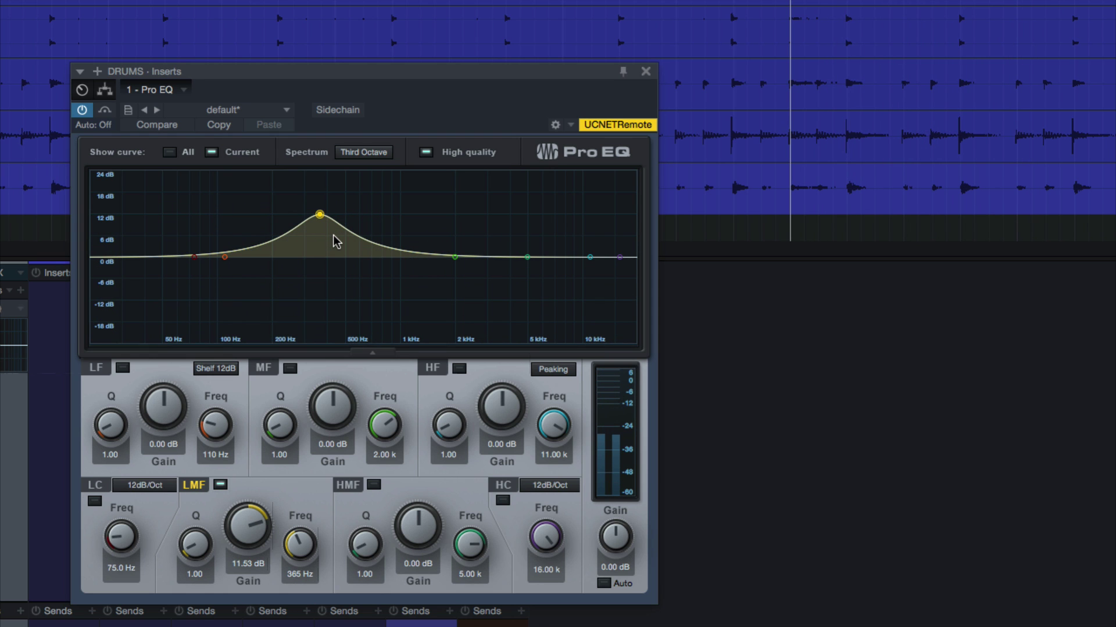
key("space")
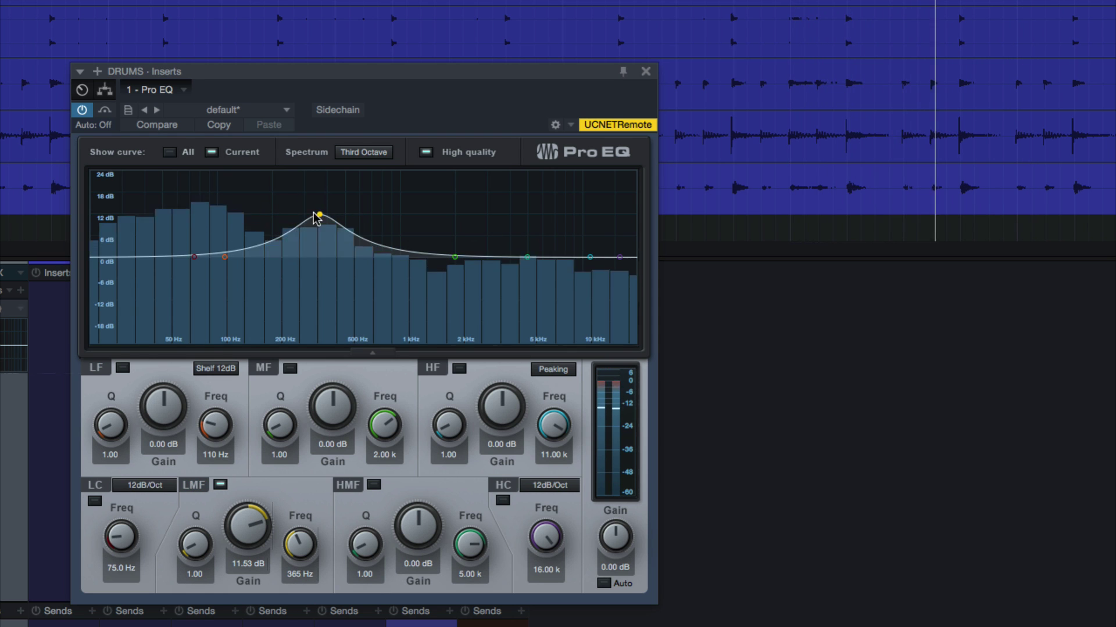
mouse_move(316, 217)
left_mouse_down()
mouse_move(303, 211)
mouse_move(315, 209)
left_mouse_up()
key("space")
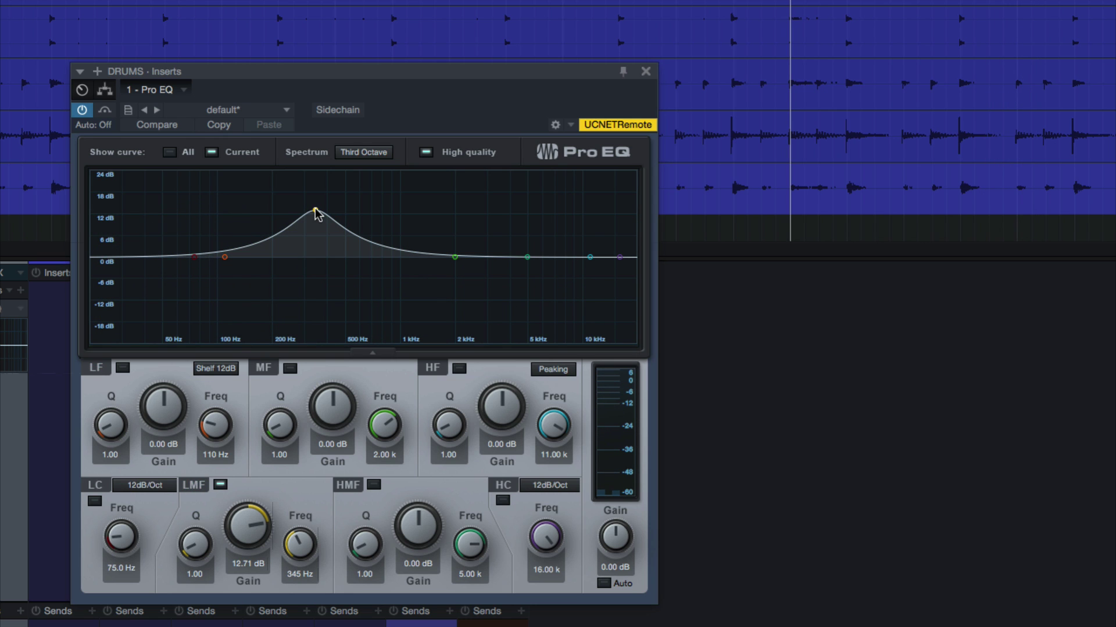
key("space")
left_click_drag(317, 215, 312, 280)
key("space")
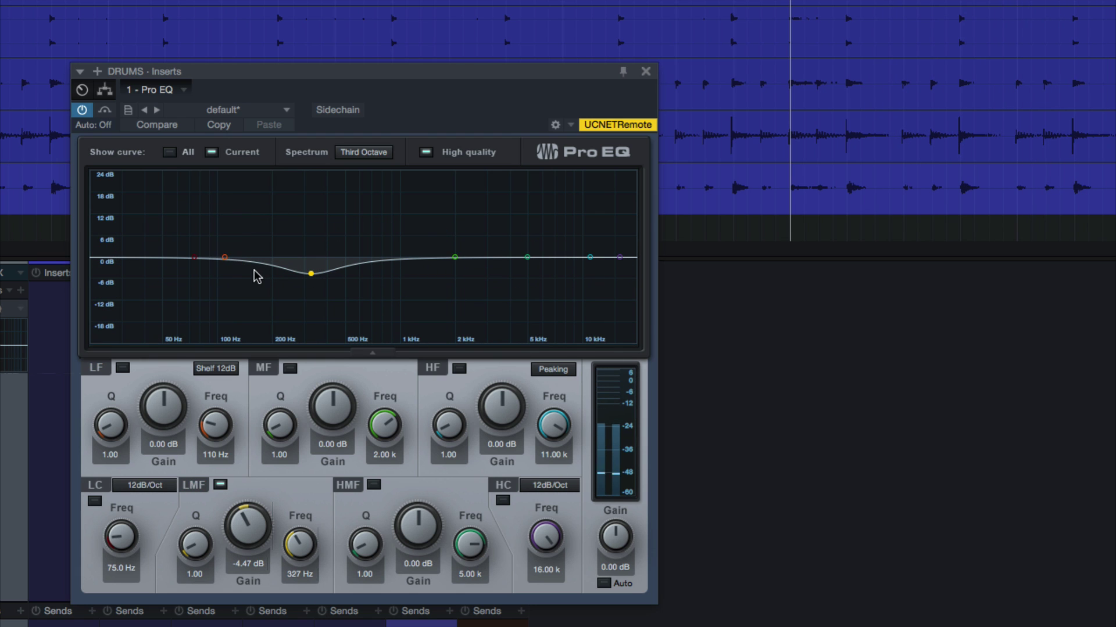
Boost the drum bus's LF shelf by about 2.8 dB at 230 Hz, audition it, and close the EQ.
left_click_drag(247, 257, 283, 247)
key("space")
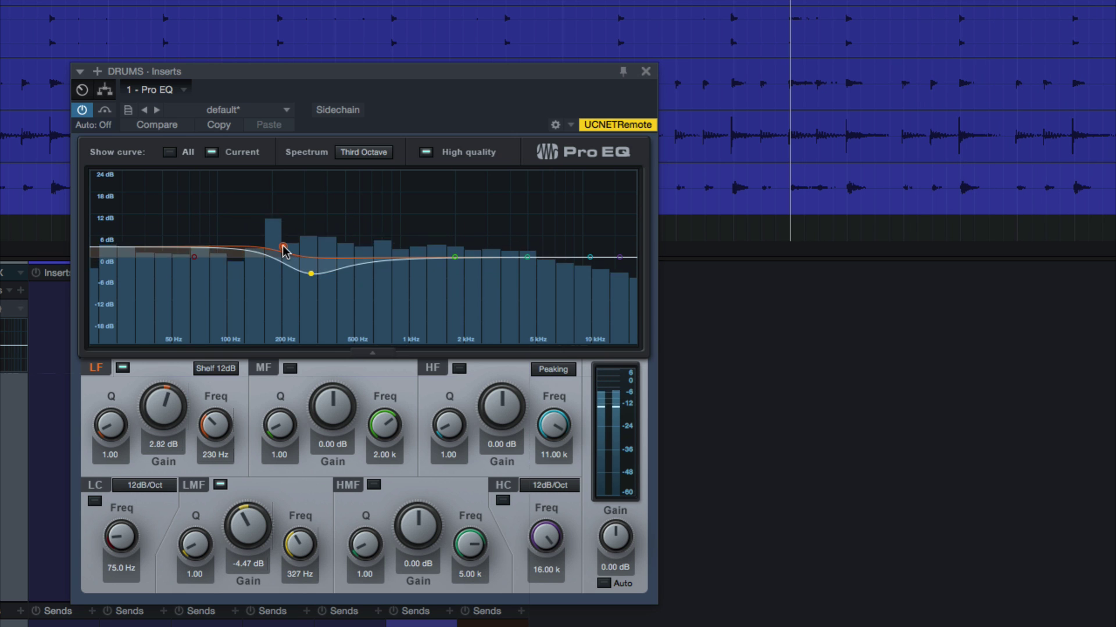
key("space")
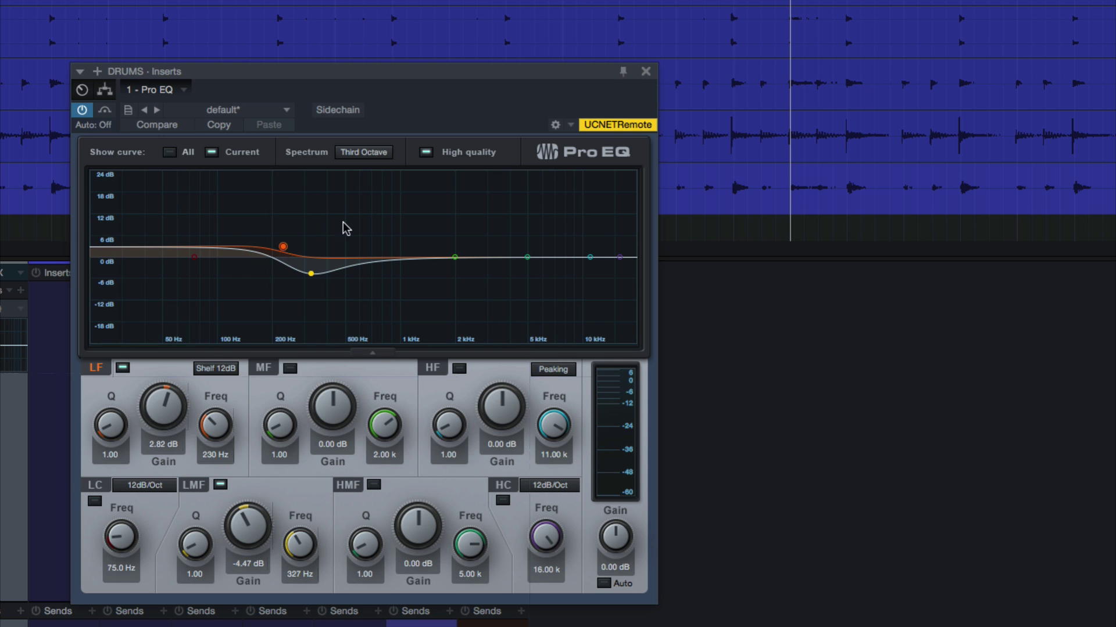
left_click(646, 72)
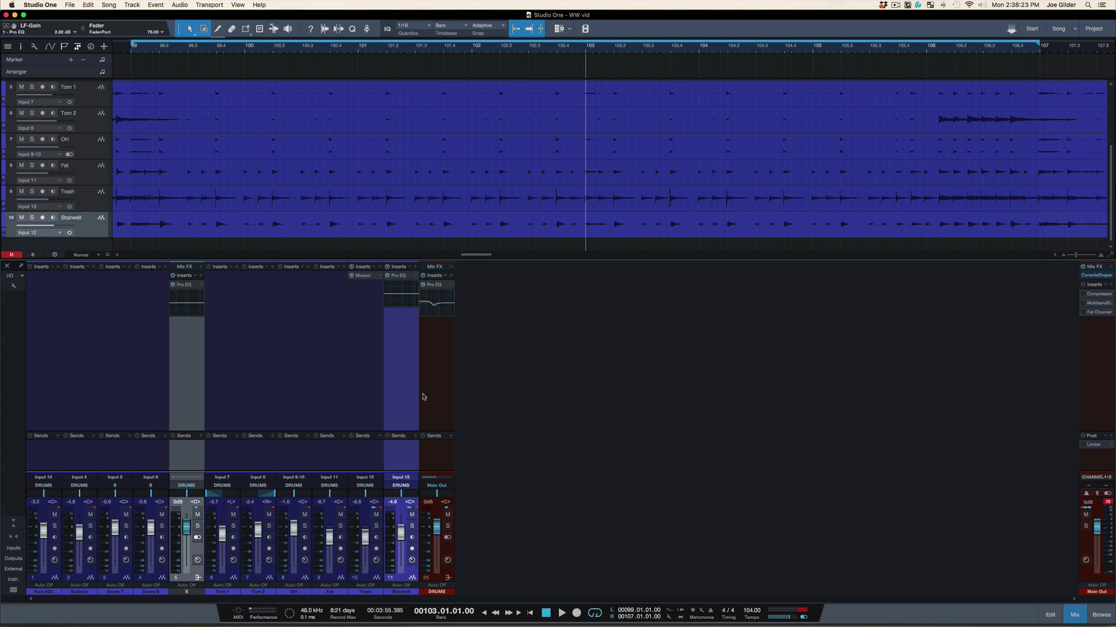
Play the full drum mix, then solo only the Stairwell track and audition it.
key("space")
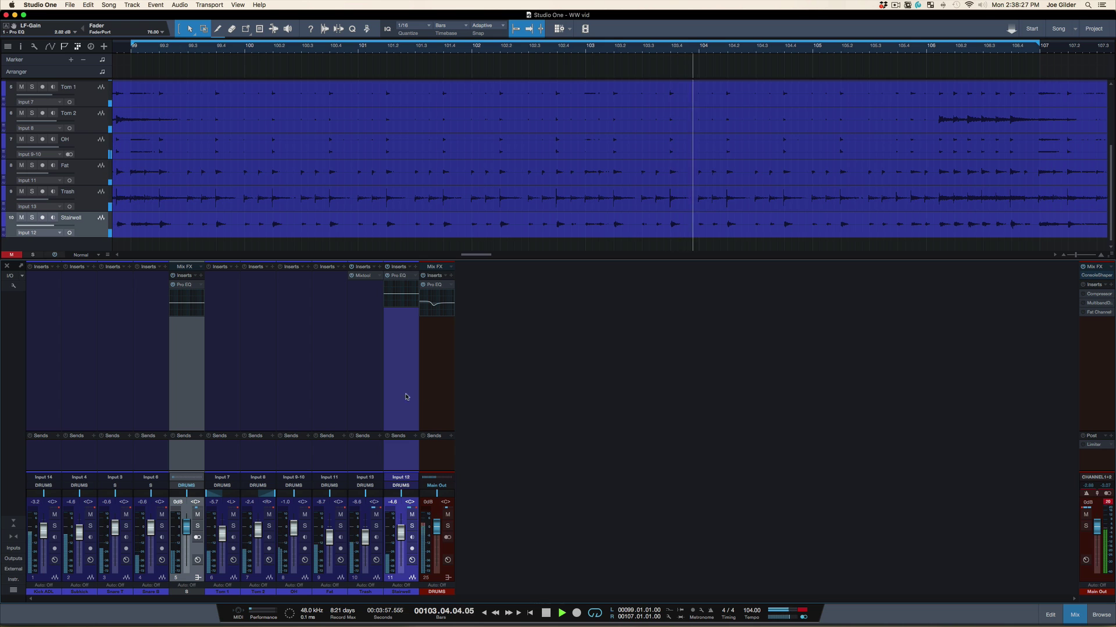
key("s")
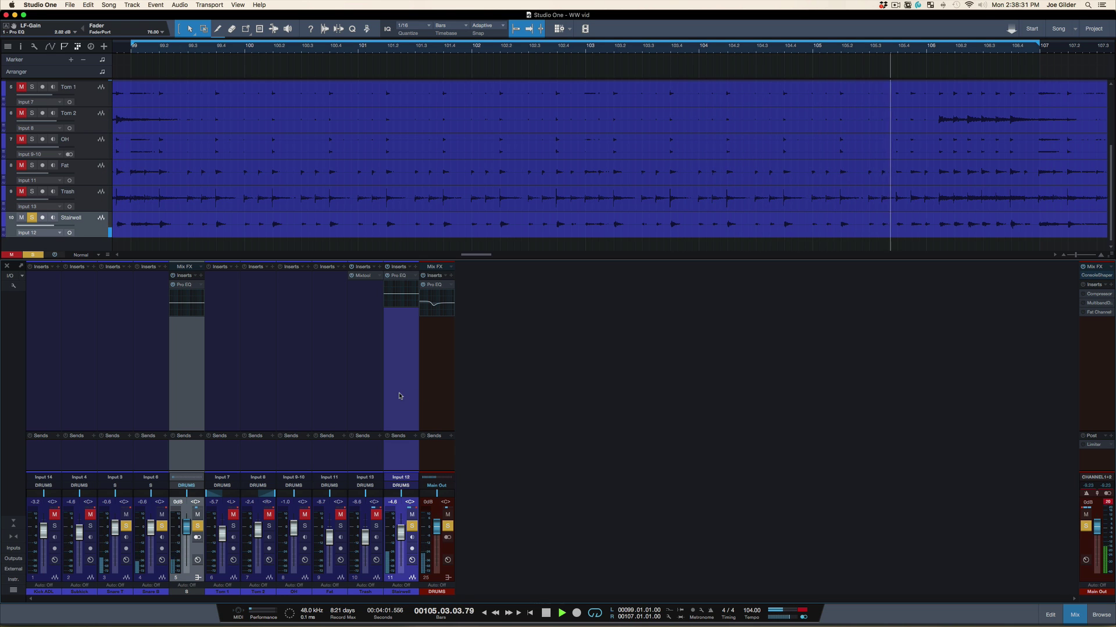
key("space")
key("s")
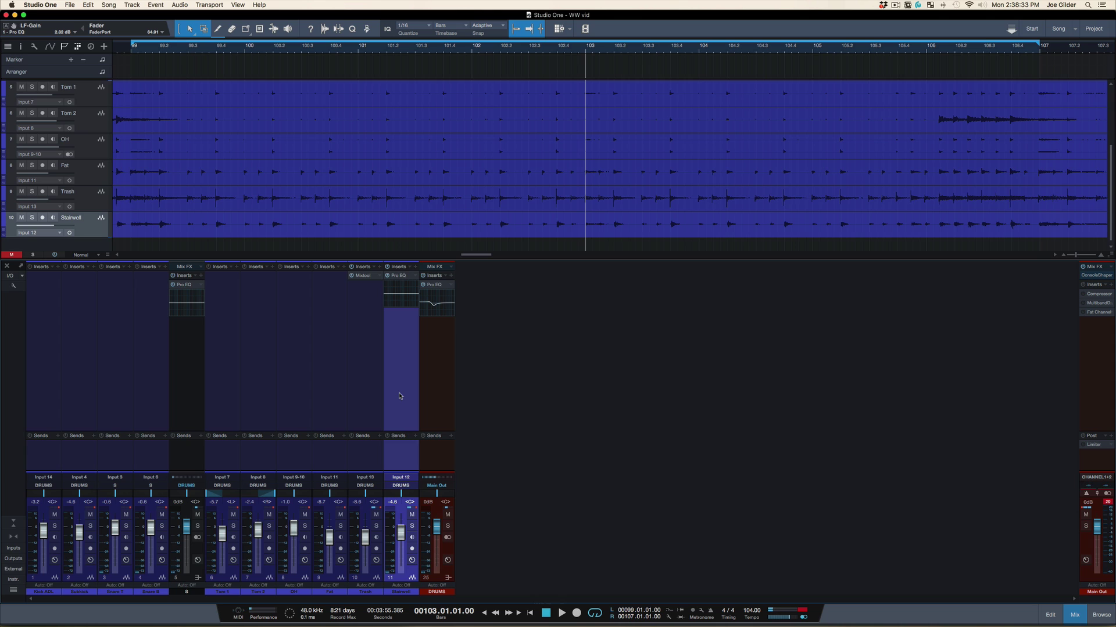
key("s")
key("space")
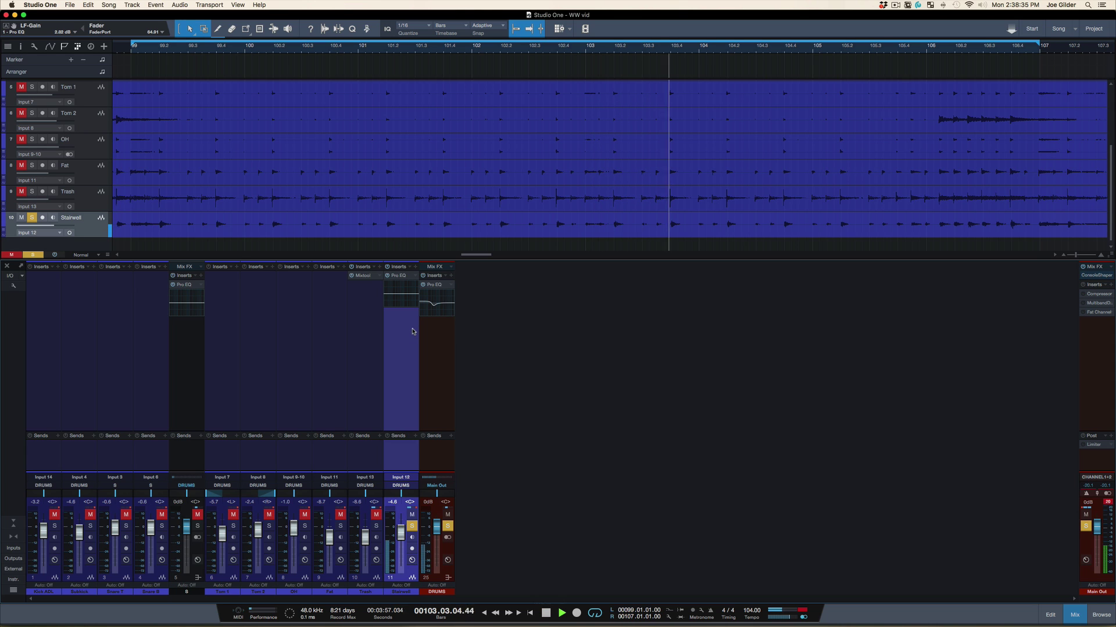
key("space")
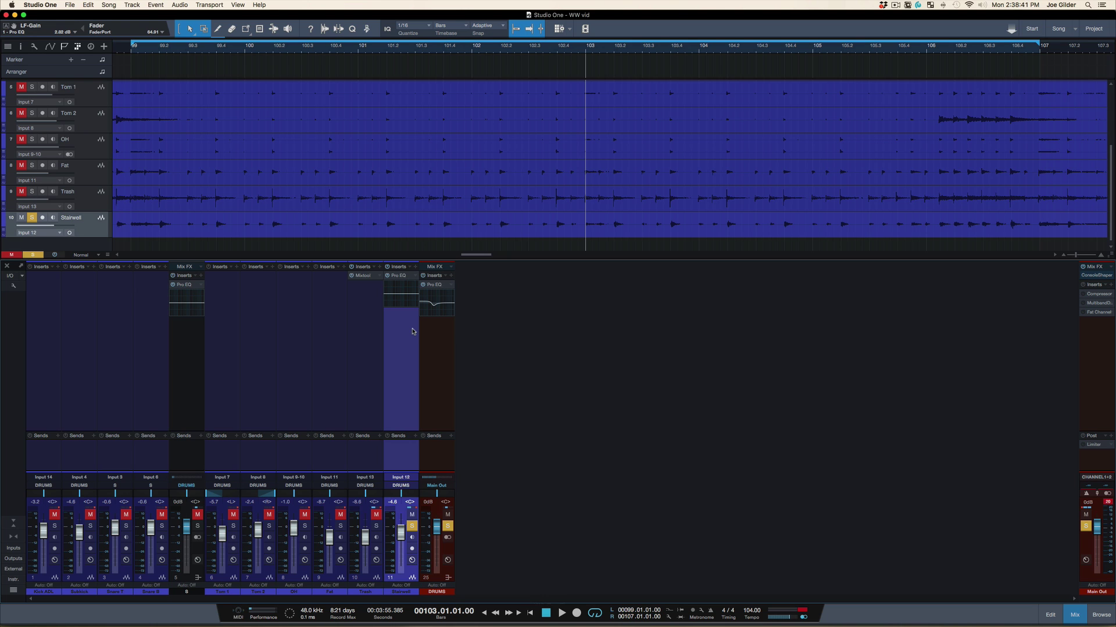
In the Stairwell track's Pro EQ, sweep a boosted LMF band during playback, then cut it about 9.2 dB at 394 Hz.
left_click(398, 275)
mouse_move(342, 338)
left_mouse_down()
mouse_move(320, 314)
mouse_move(351, 340)
left_mouse_up()
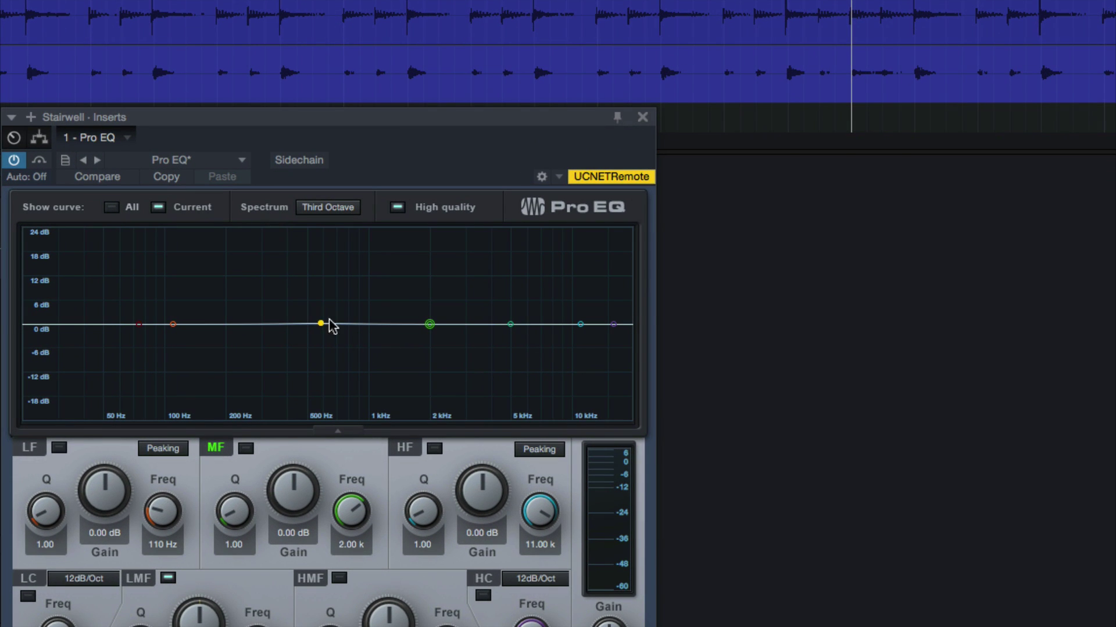
key("space")
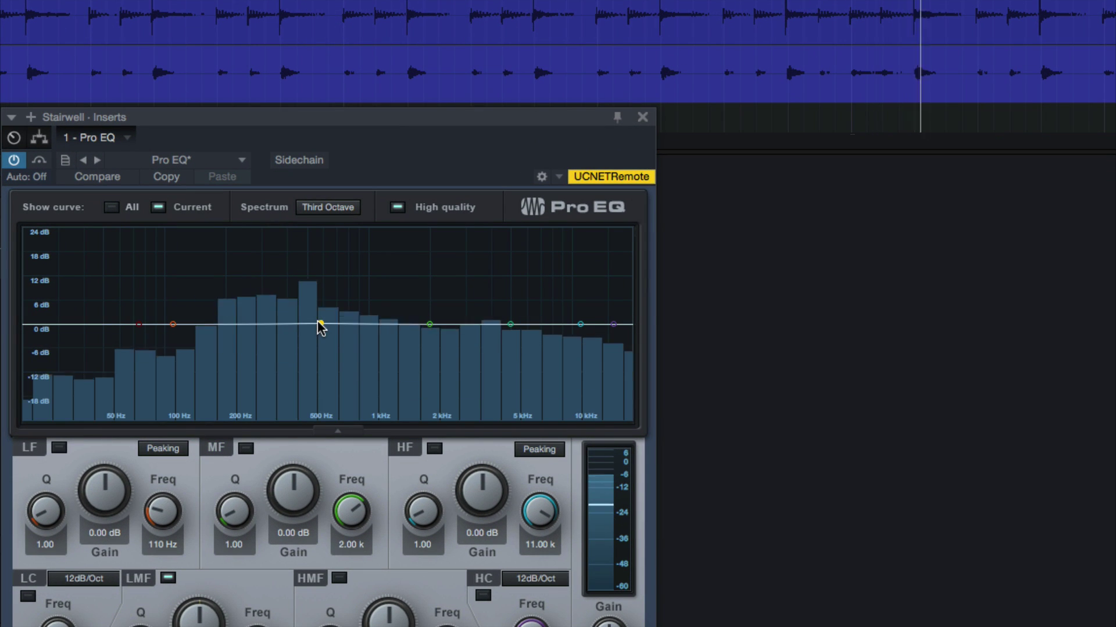
left_click_drag(317, 321, 290, 268)
key("space")
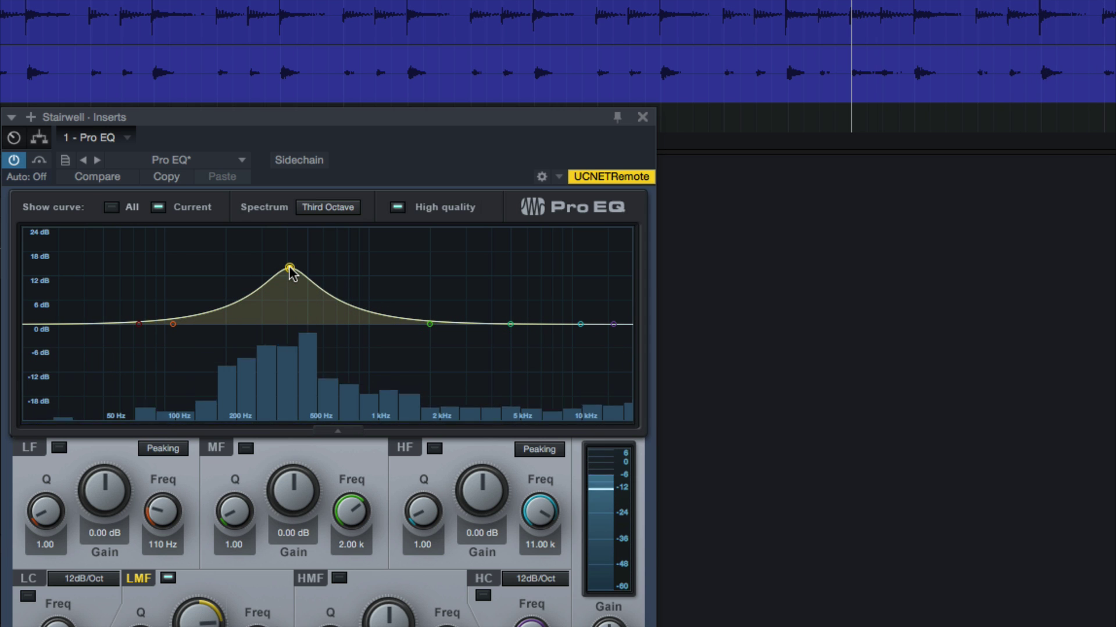
key("space")
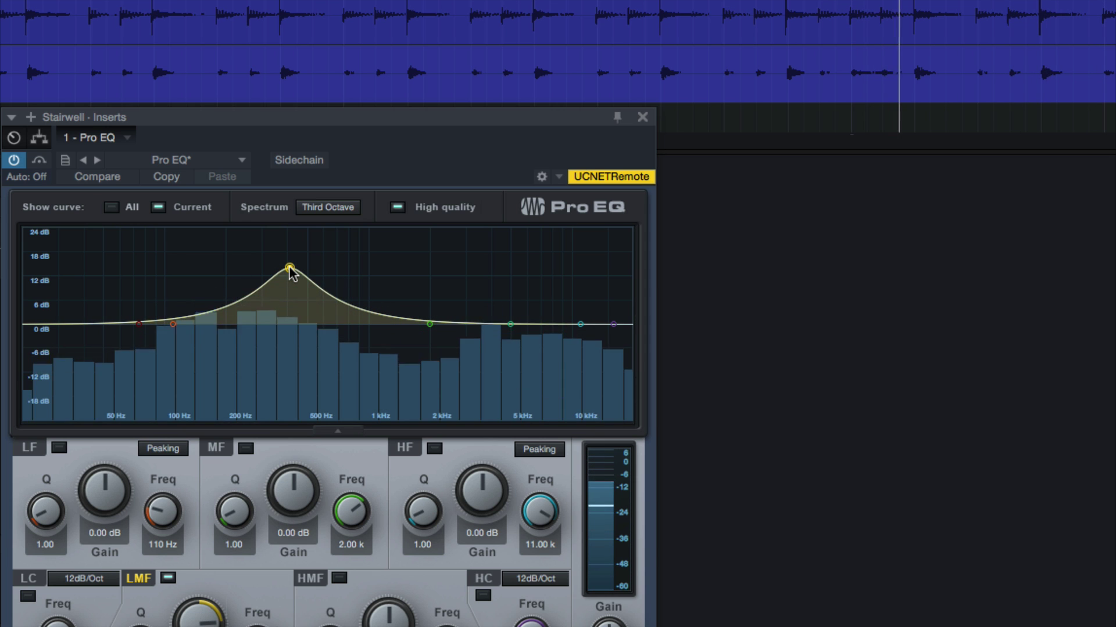
key("space")
left_click_drag(291, 271, 289, 369)
key("space")
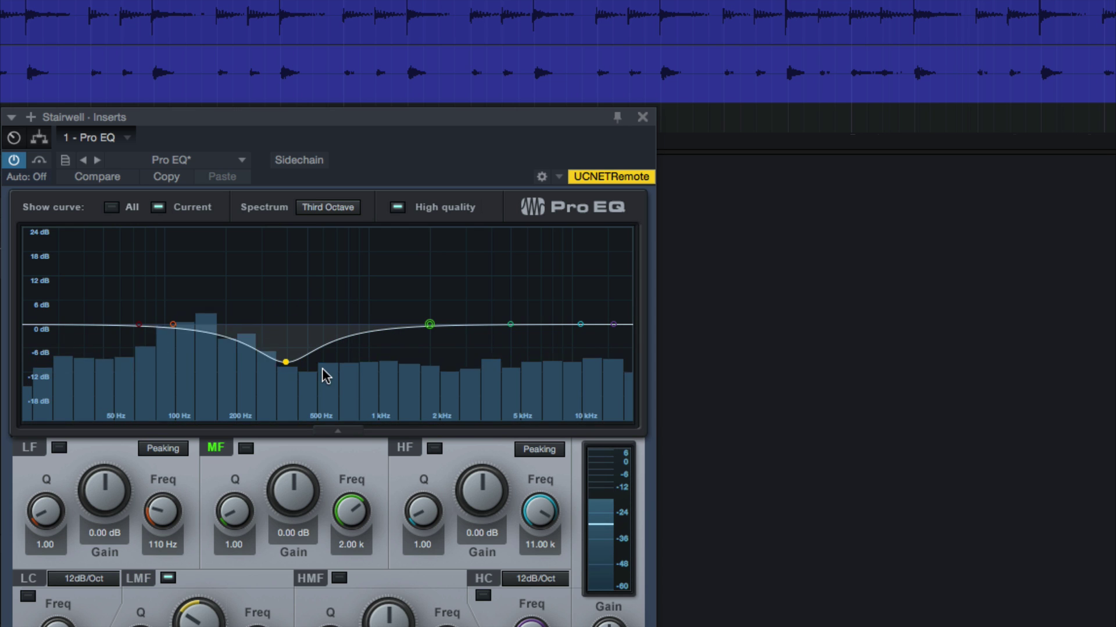
key("space")
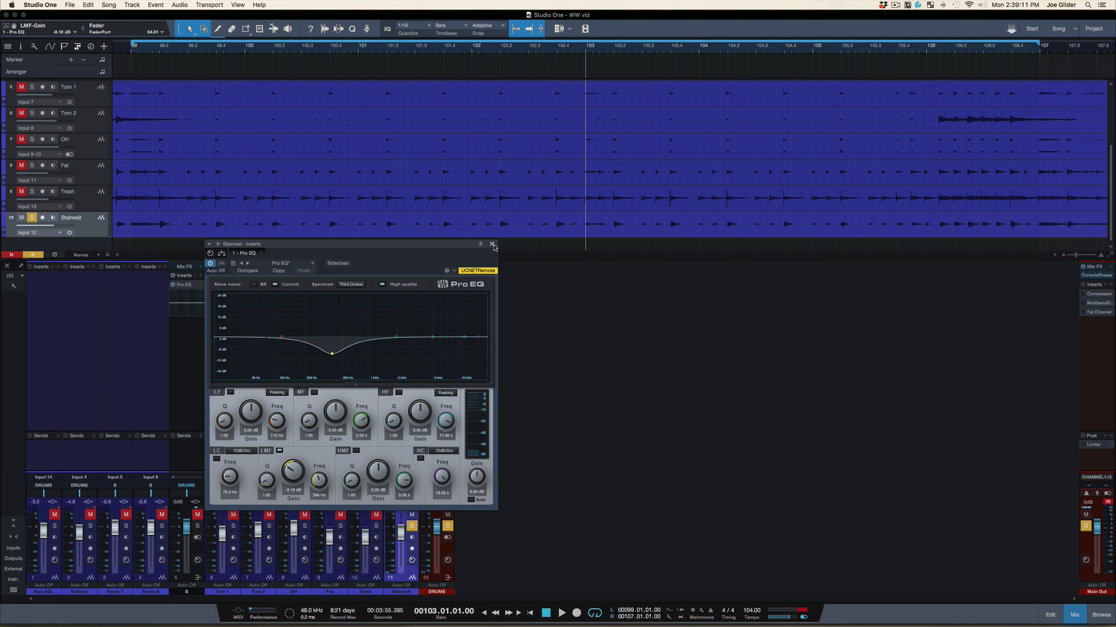
Compare the Stairwell track with its EQ bypassed and enabled during playback, then close the EQ.
left_click(209, 263)
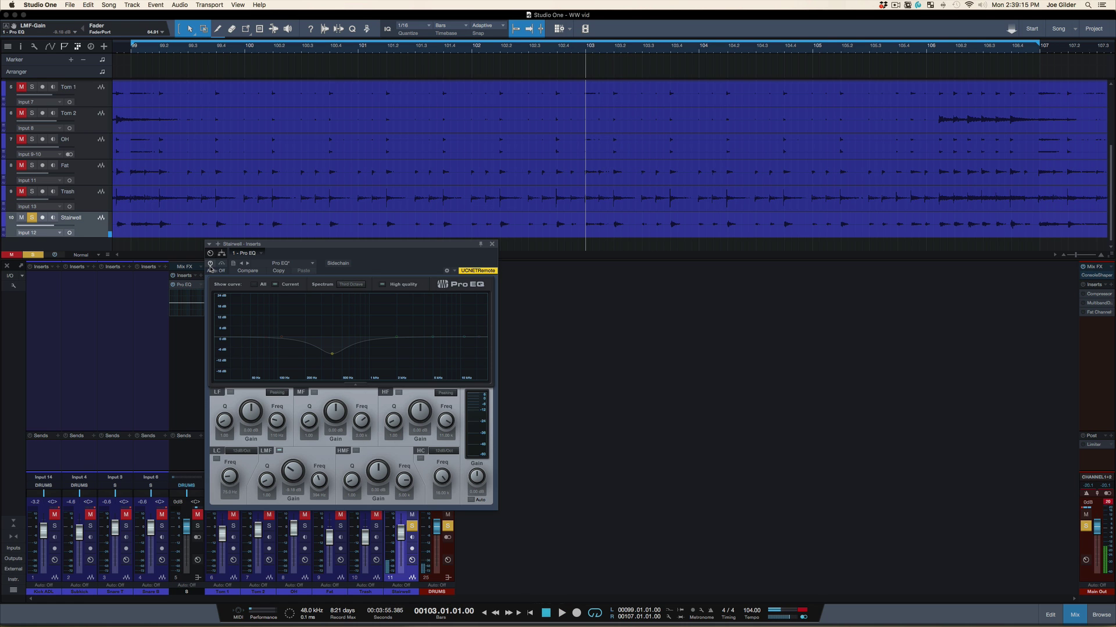
left_click(211, 264)
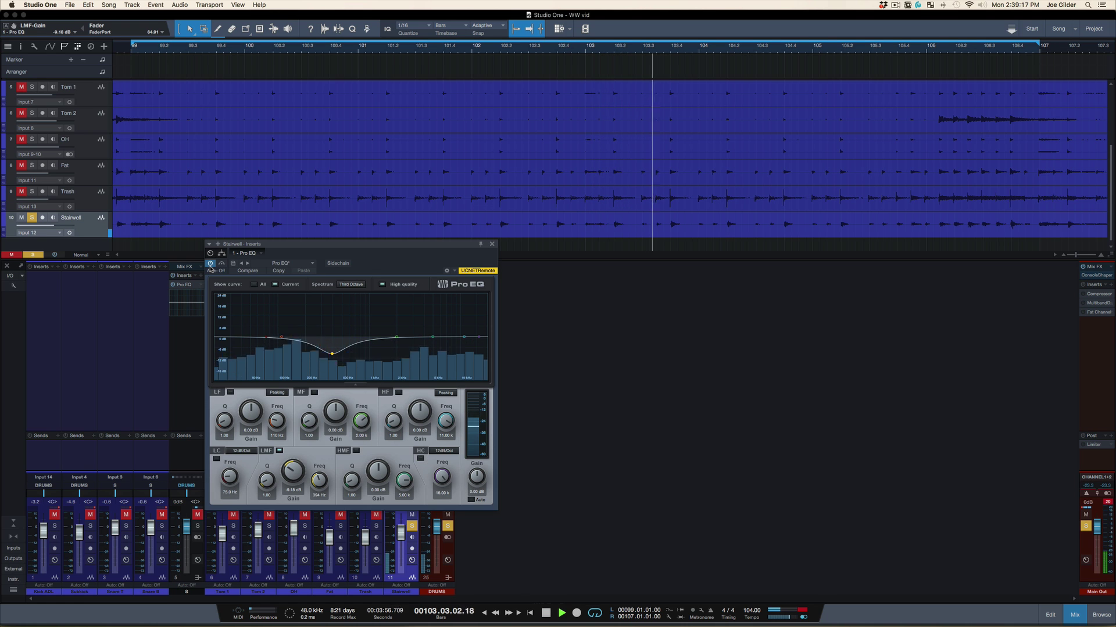
left_click(211, 264)
left_click(210, 265)
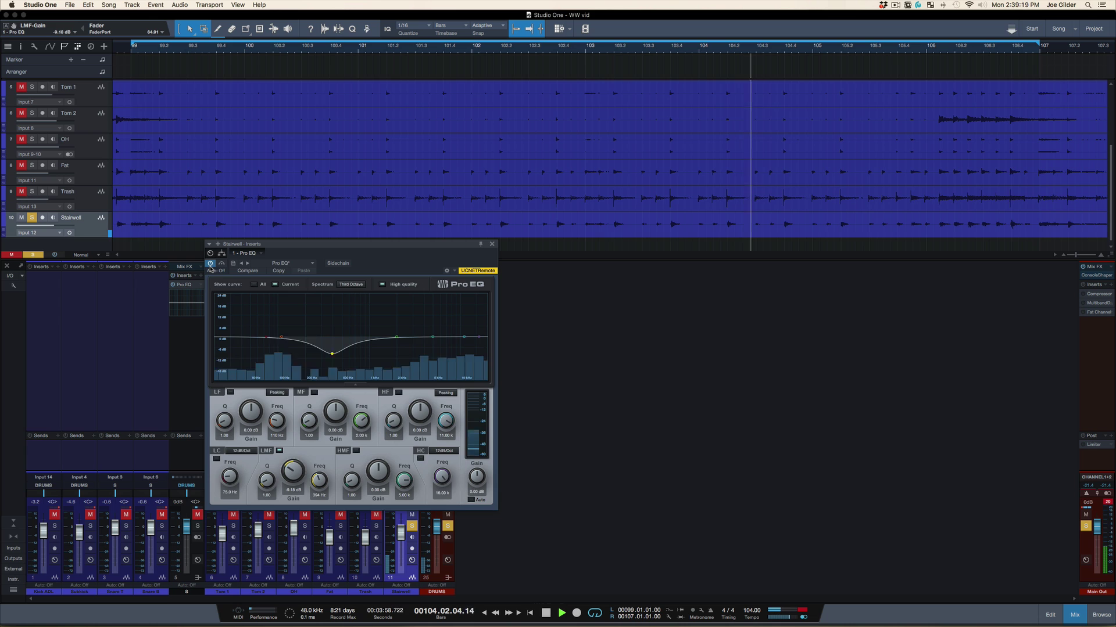
key("space")
left_click(492, 245)
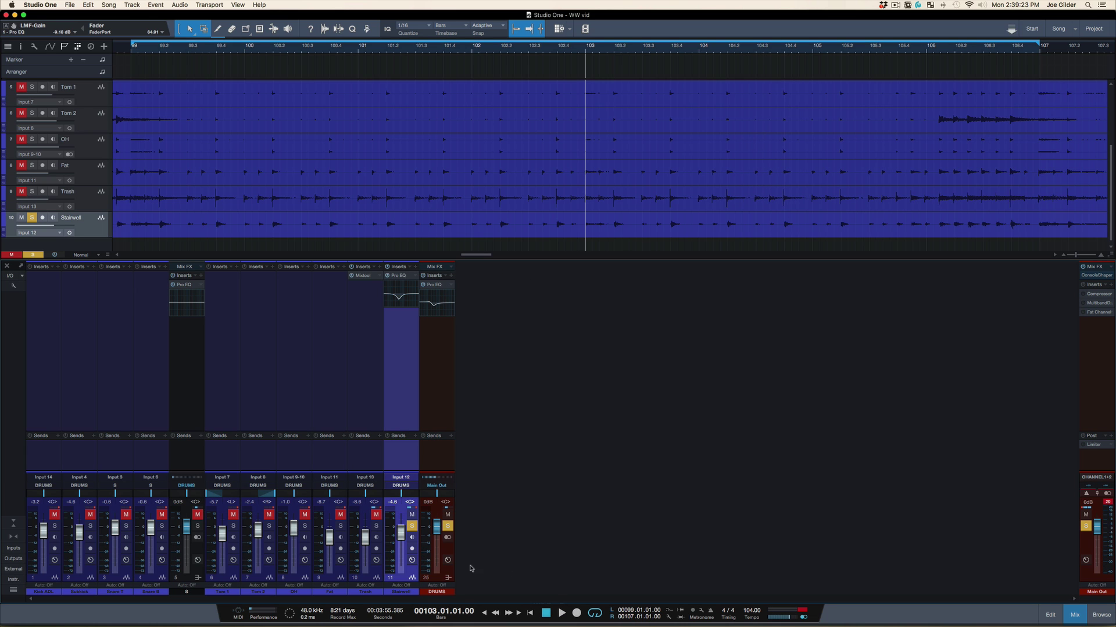
Clear the Stairwell solo and play back the full drum mix.
key("s")
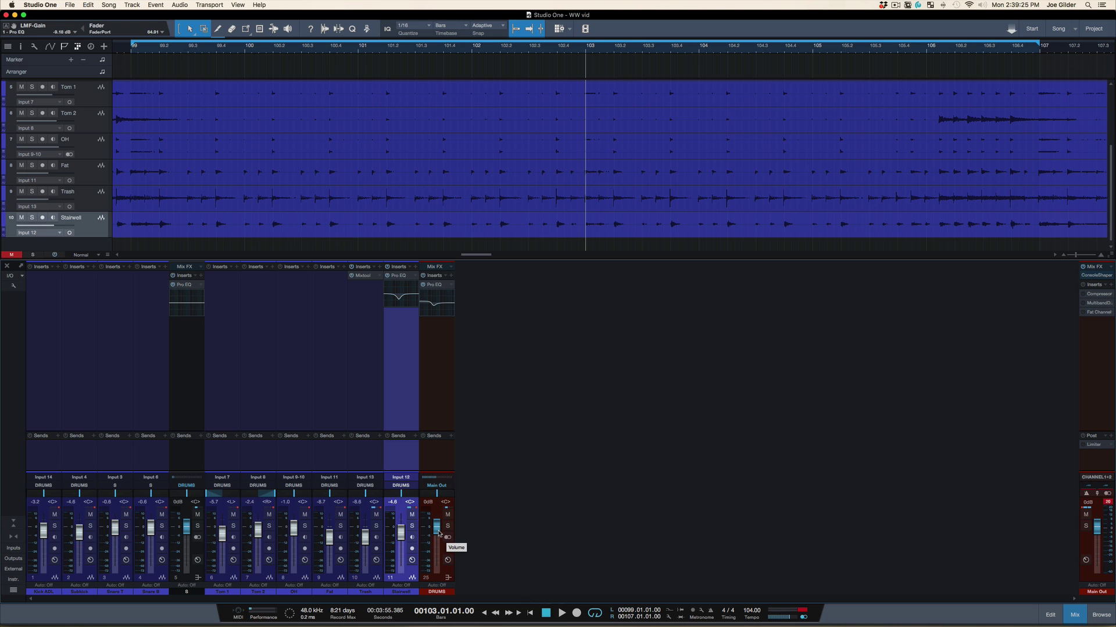
key("space")
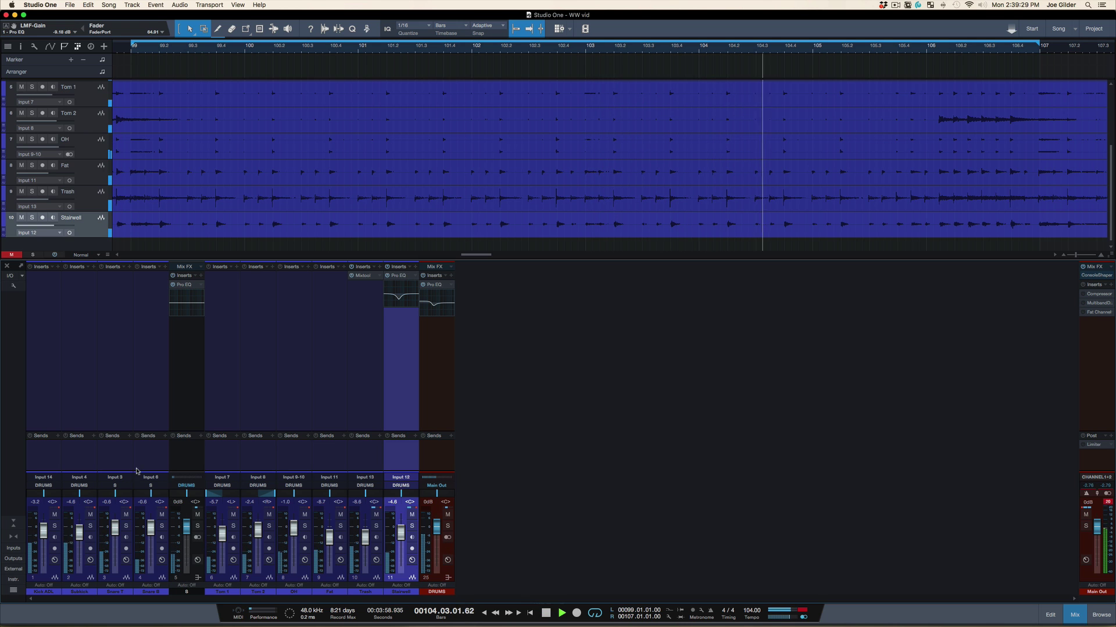
key("space")
Select the Kick ADL and Subkick channels and lower their faders together to about -7.2 dB and -8.7 dB during playback.
left_click(80, 453)
left_click(56, 453, "shift")
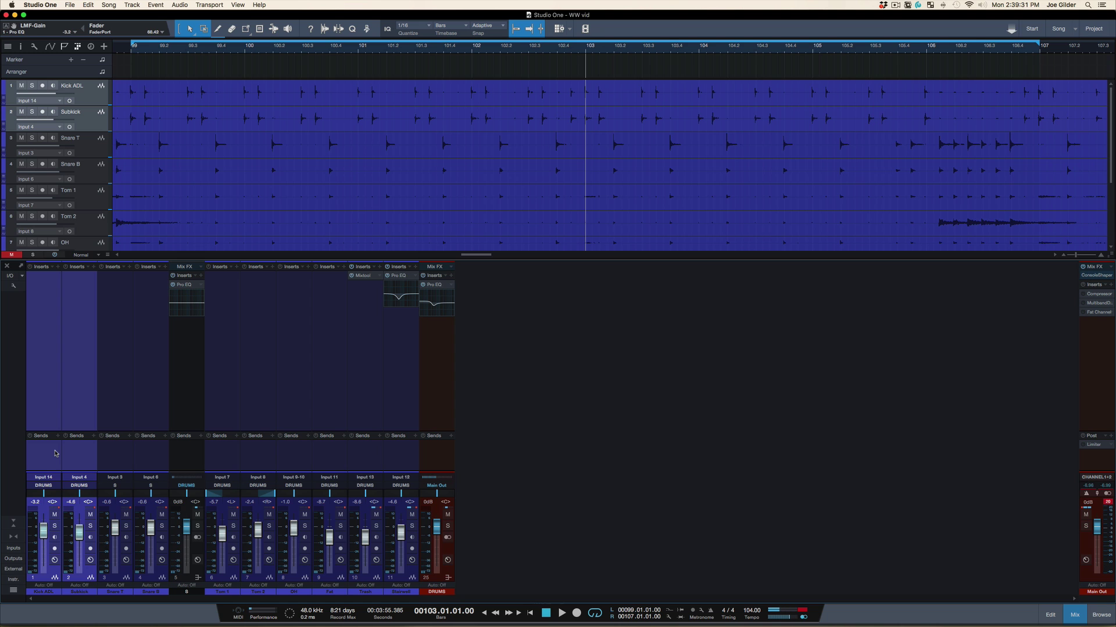
key("space")
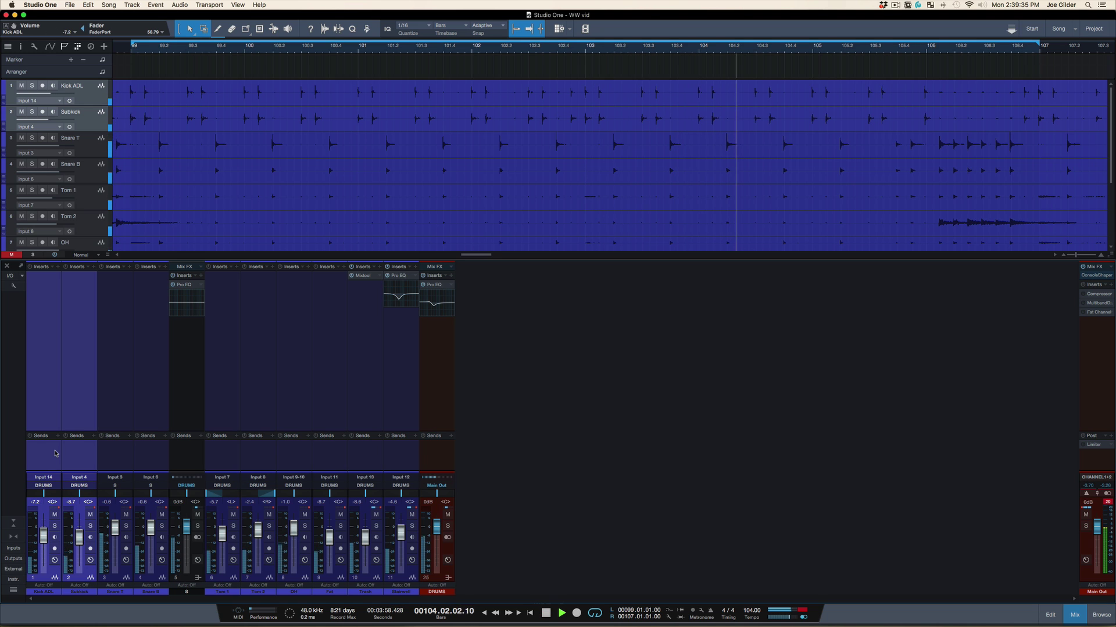
key("space")
left_click(130, 419)
right_click(147, 419)
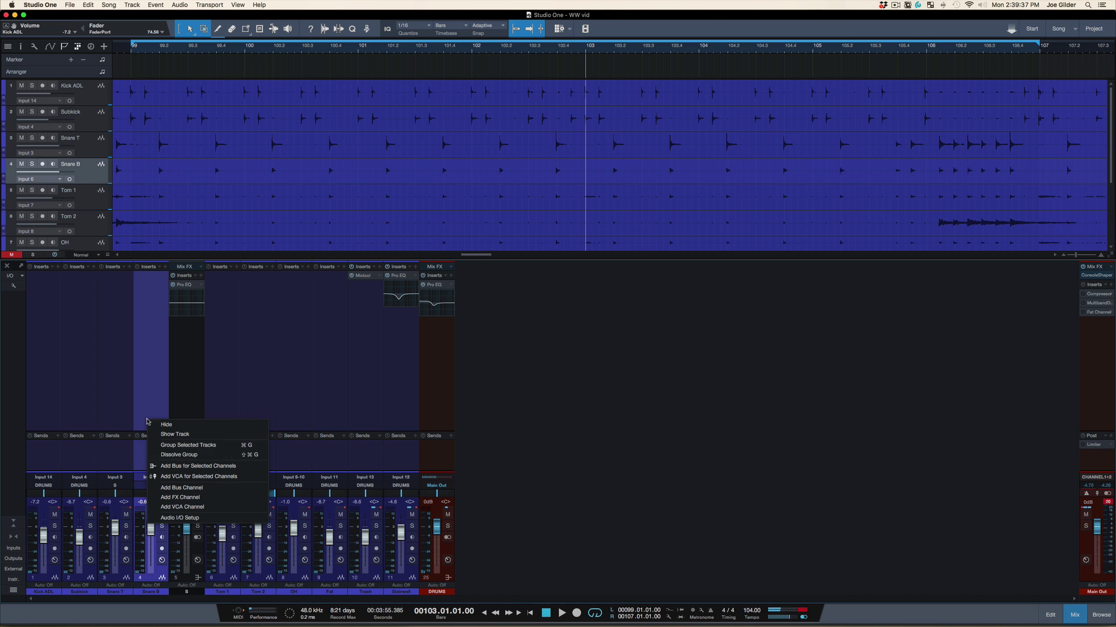
left_click(110, 395)
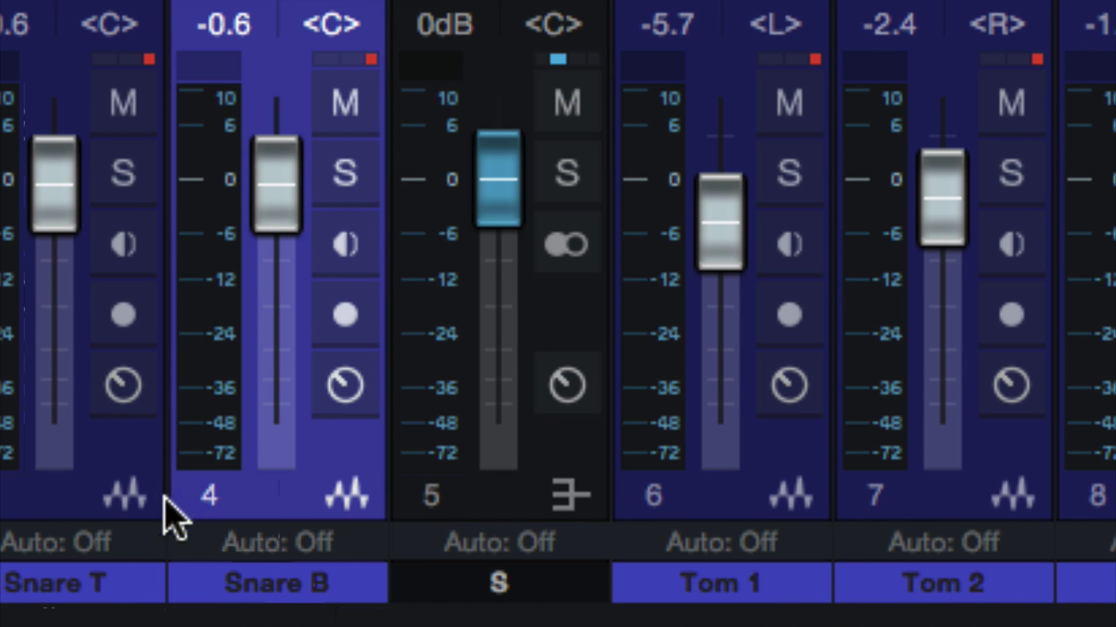
Open the Pro EQ on the S snare bus, solo the bus and play it back.
left_click(538, 495)
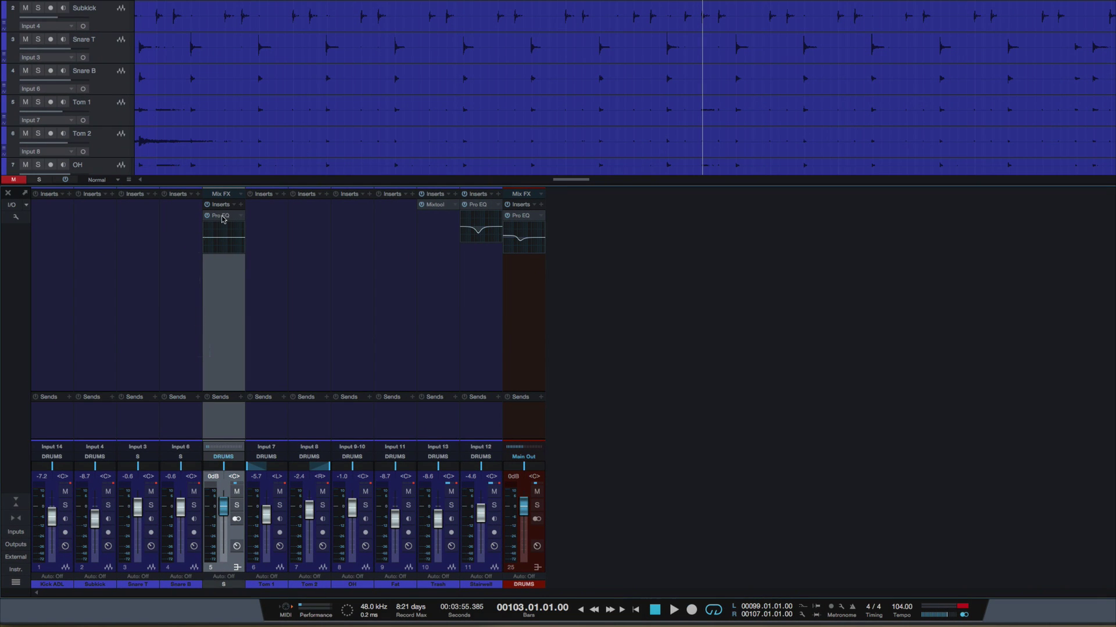
left_click(222, 216)
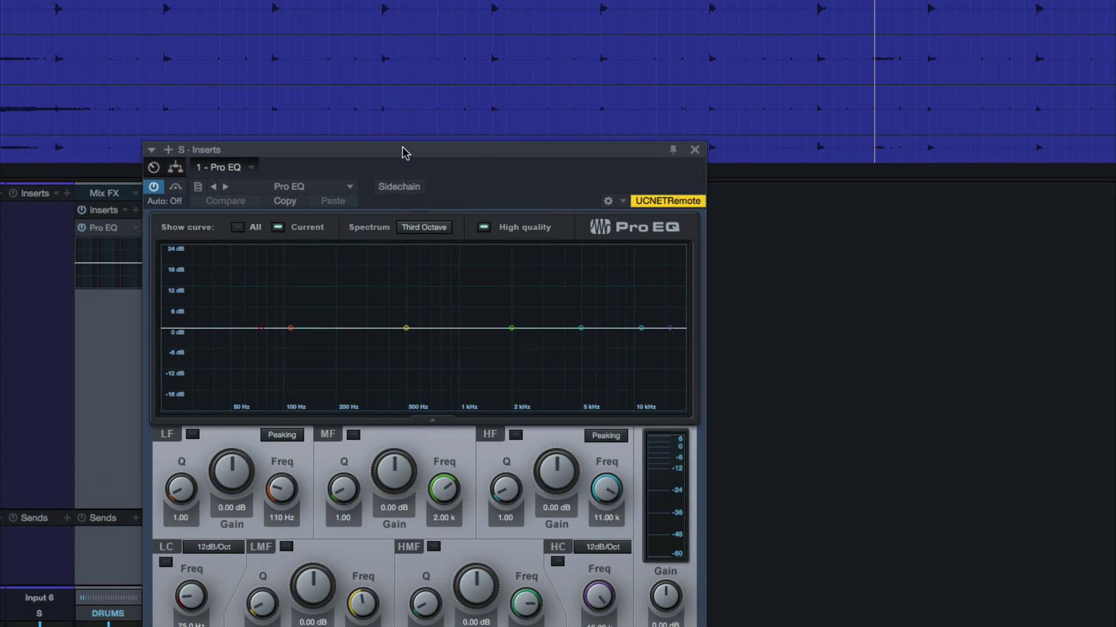
left_click_drag(410, 167, 392, 132)
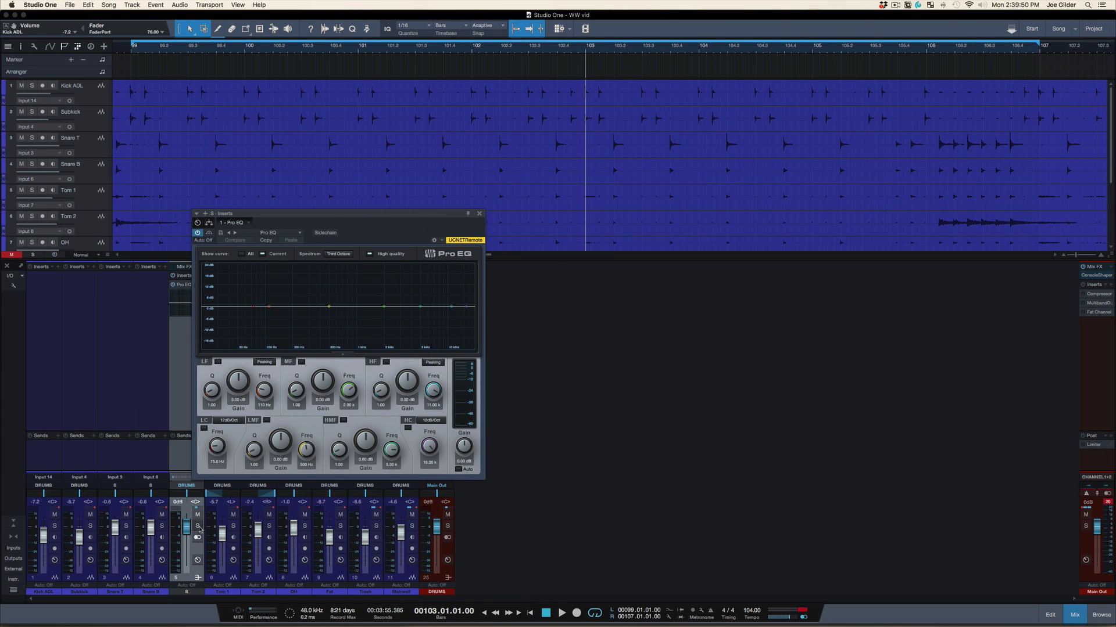
left_click(199, 527)
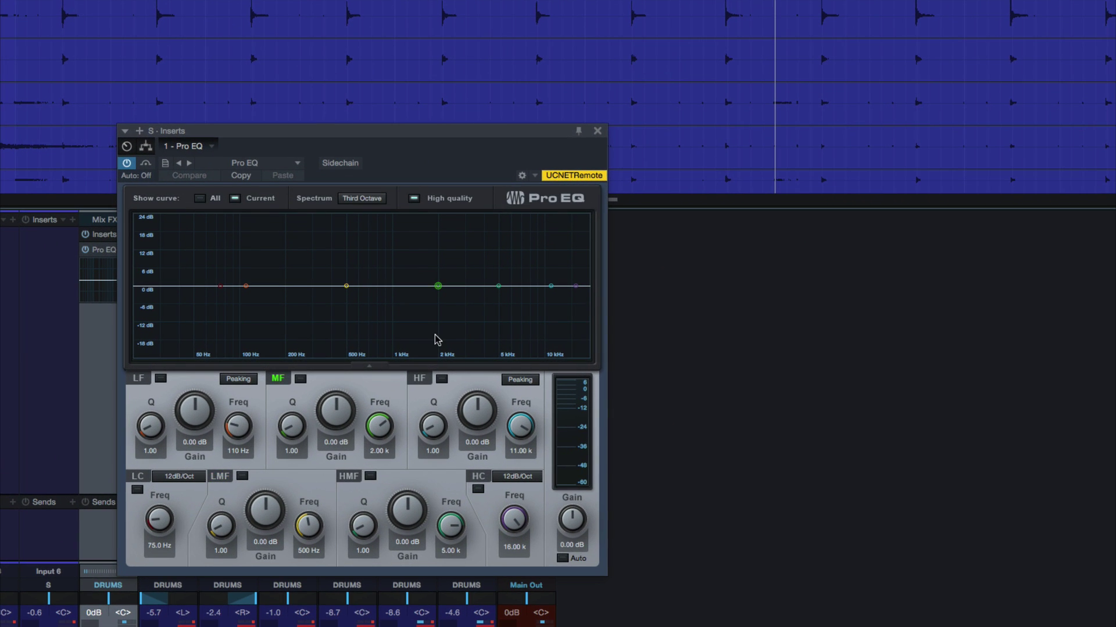
key("space")
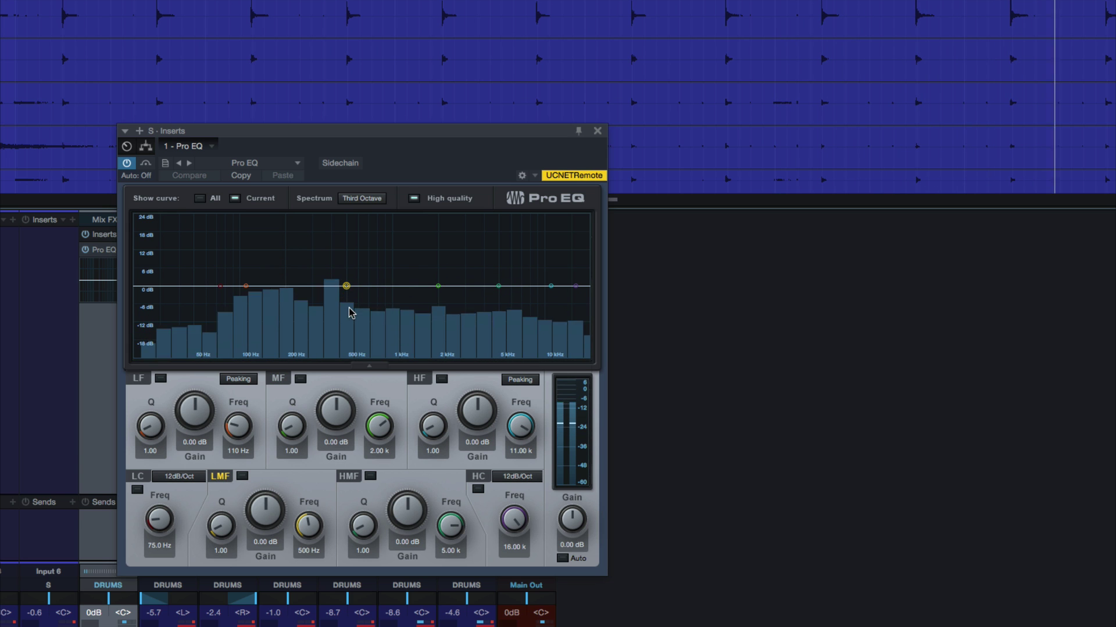
key("space")
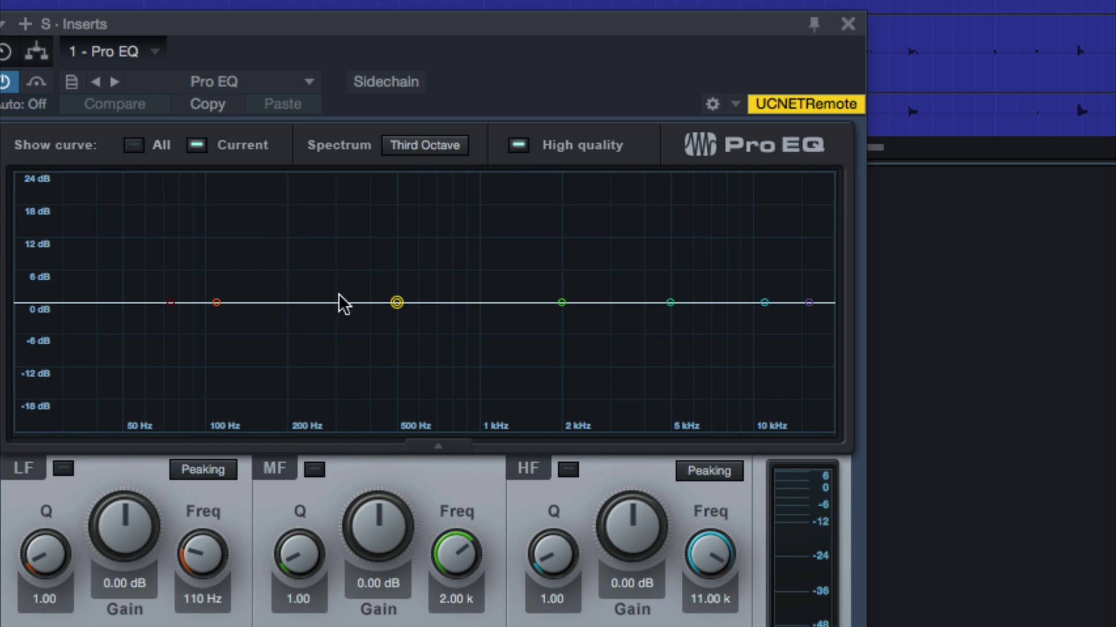
Sweep a narrow LMF boost on the snare bus, then cut the band about 7.45 dB at 199 Hz with Q about 11.64.
left_click_drag(400, 301, 289, 236)
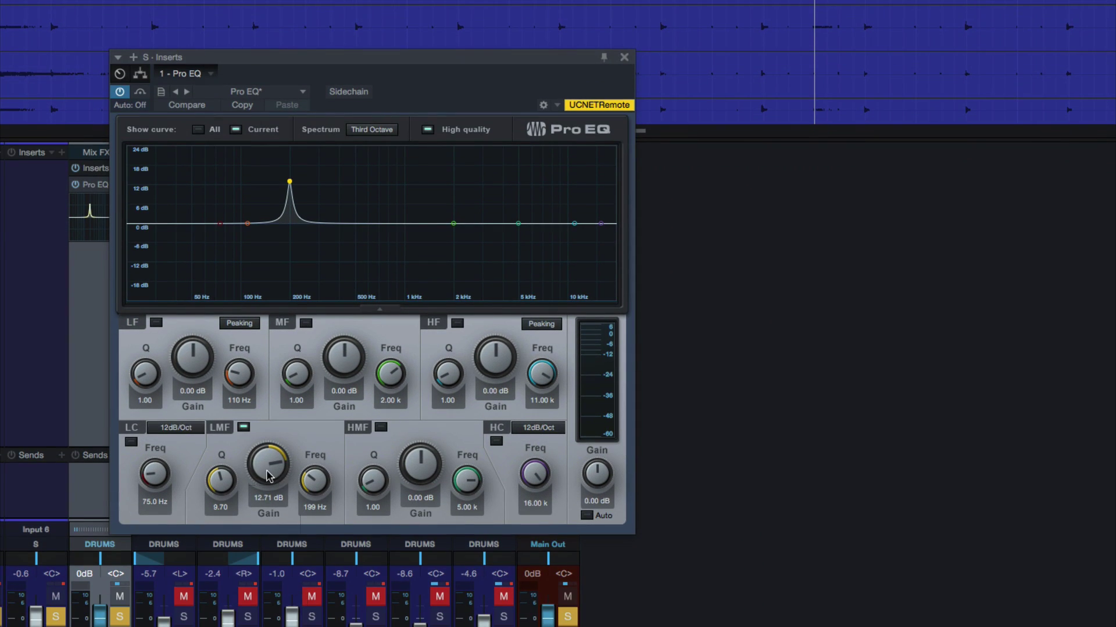
left_click_drag(269, 476, 262, 525)
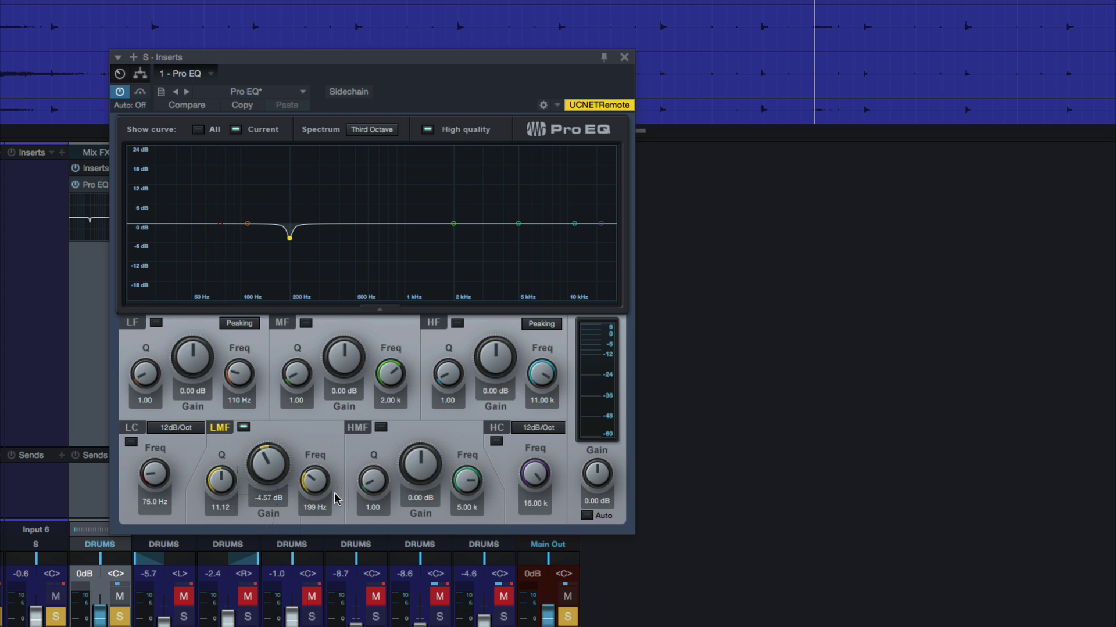
key("space")
left_click_drag(268, 469, 225, 477)
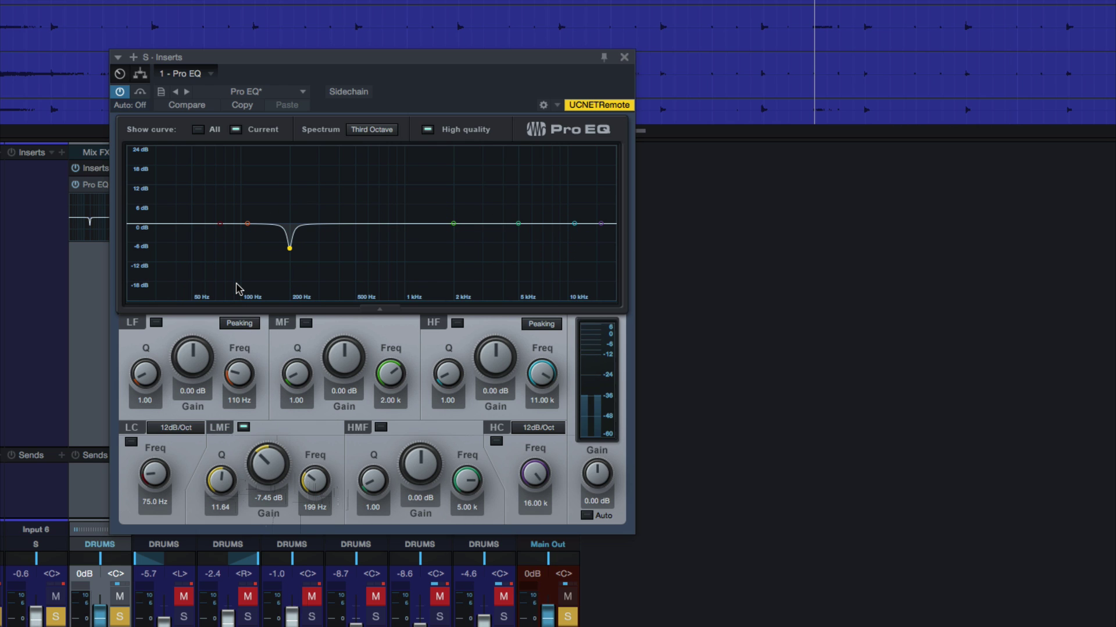
Change the snare bus LF band to Shelf 12dB and boost it about 4.71 dB at 268 Hz.
left_click_drag(248, 231, 265, 207)
left_click(248, 324)
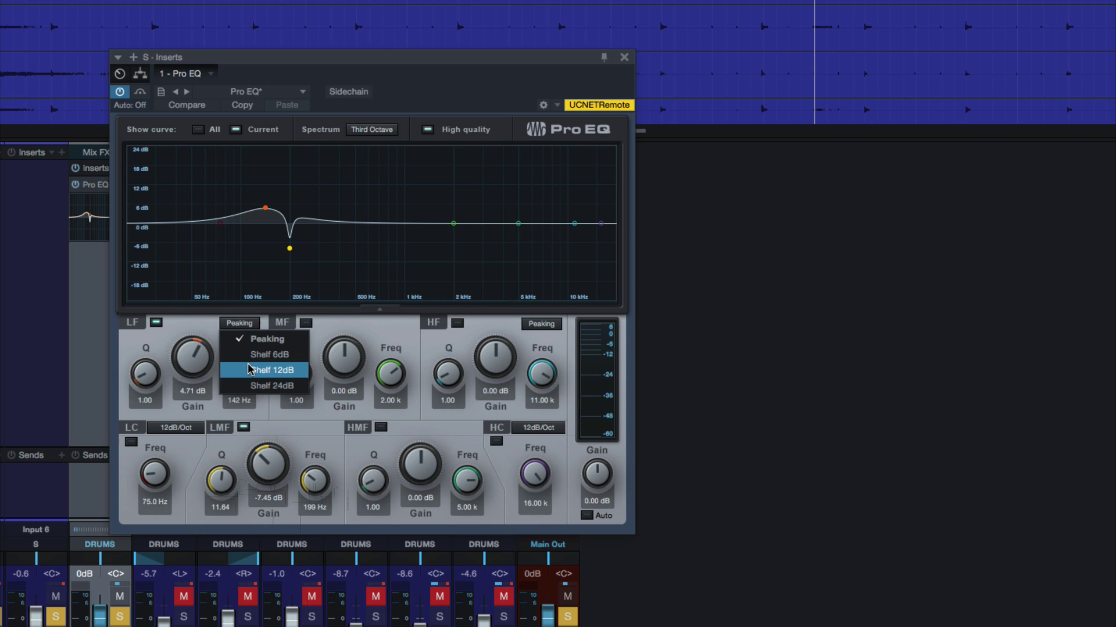
left_click(249, 370)
left_click_drag(266, 208, 310, 204)
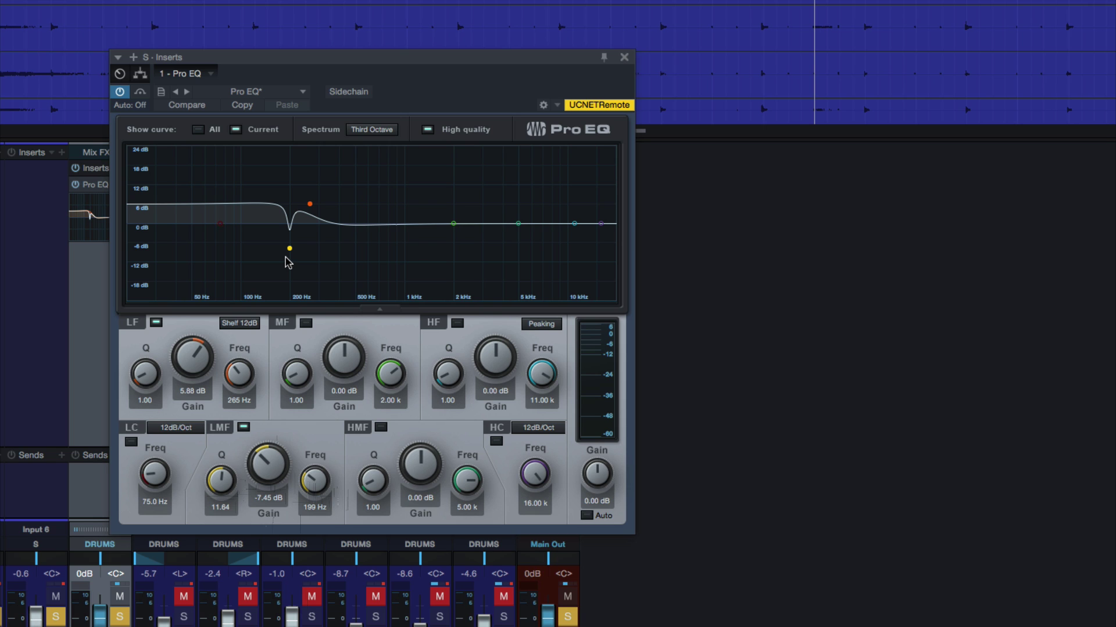
mouse_move(310, 204)
left_mouse_down()
mouse_move(312, 230)
mouse_move(312, 211)
left_mouse_up()
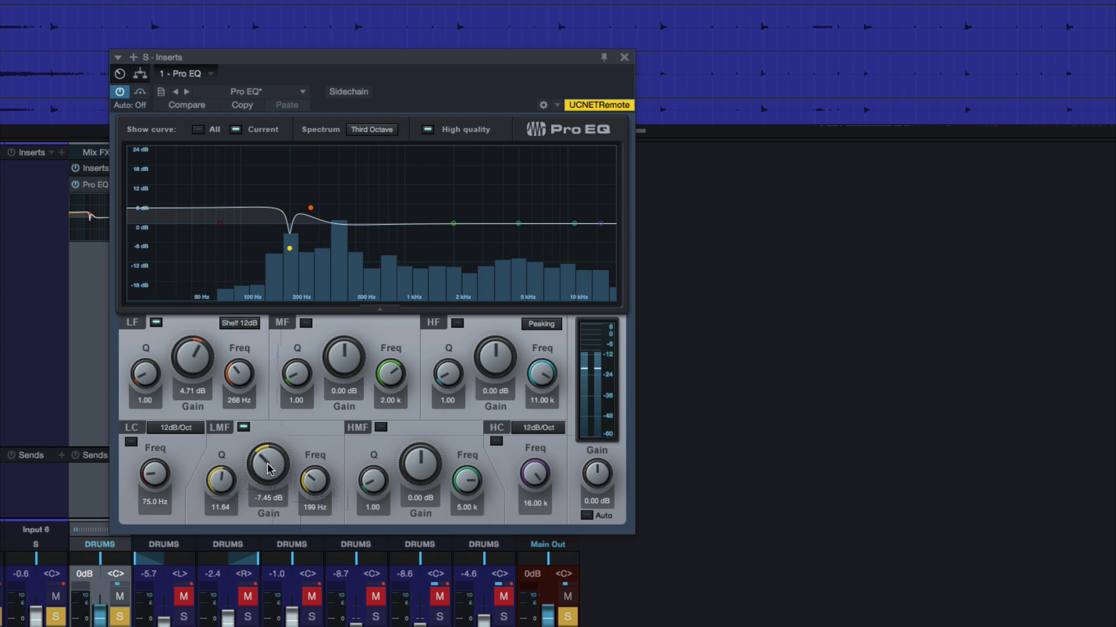
Deepen the snare bus LMF cut to about -8.17 dB, then clear the bus solo and close its EQ.
left_click_drag(267, 469, 267, 471)
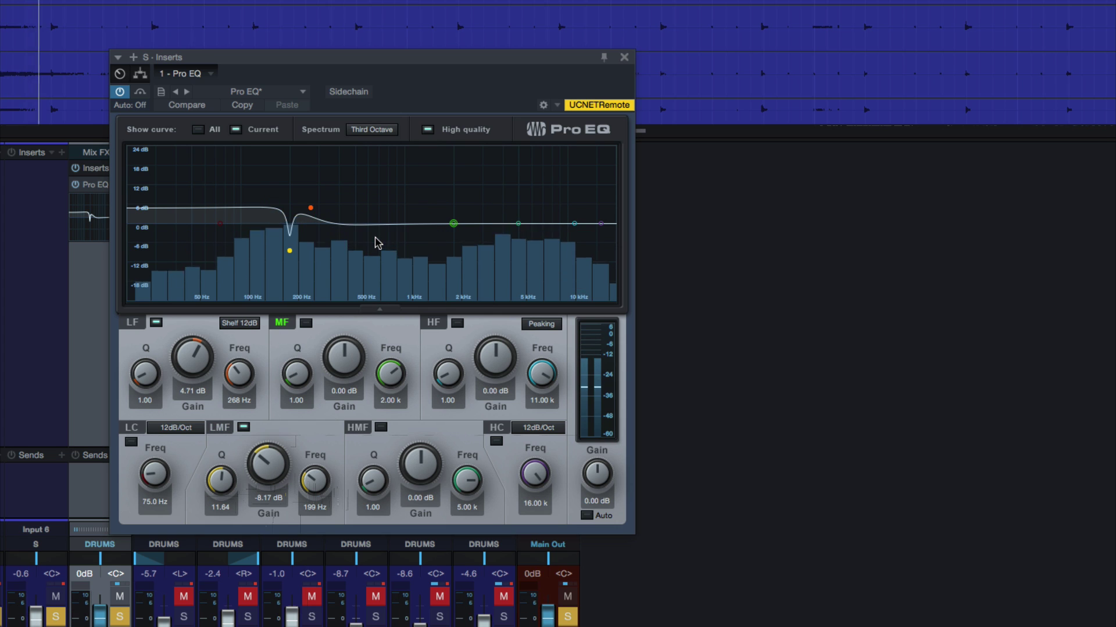
key("space")
key("s")
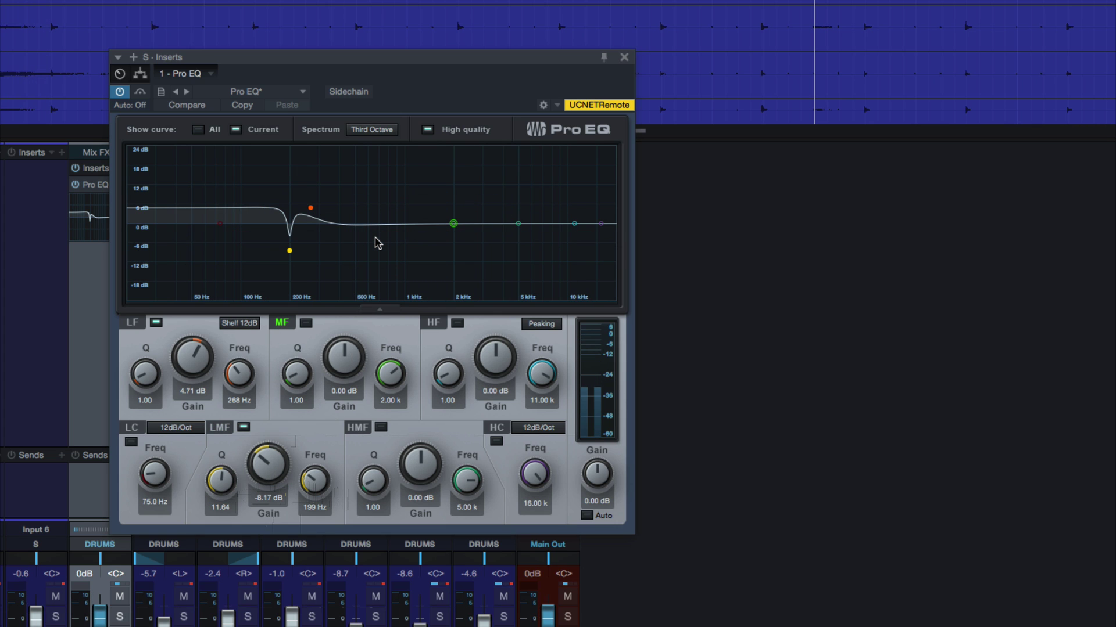
left_click(625, 58)
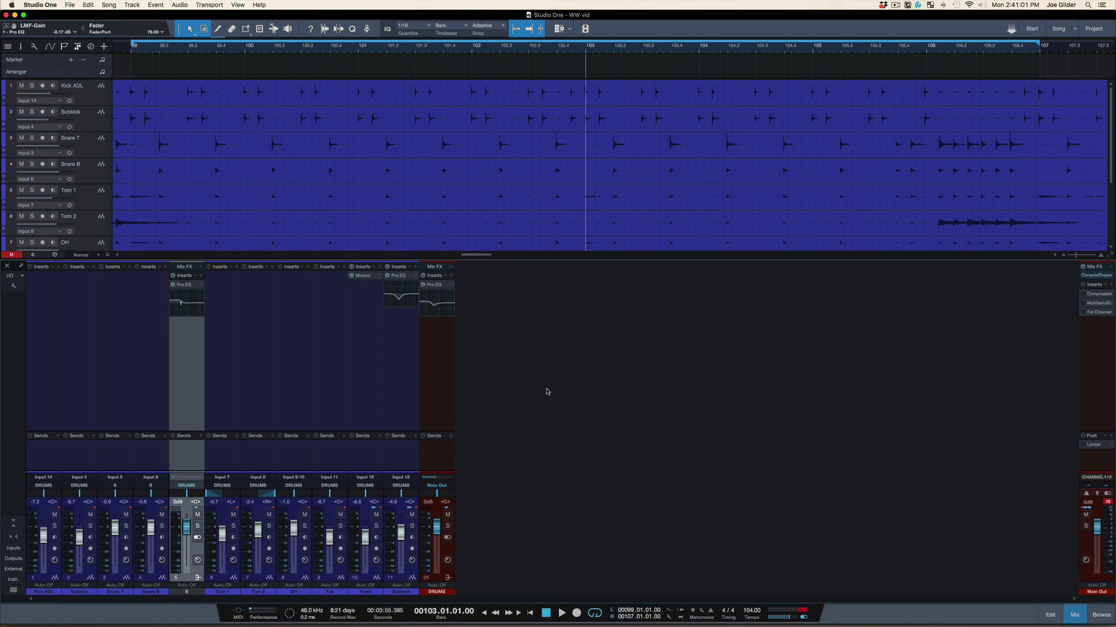
Play back the full drum mix and compare it with all insert effects bypassed and enabled.
key("space")
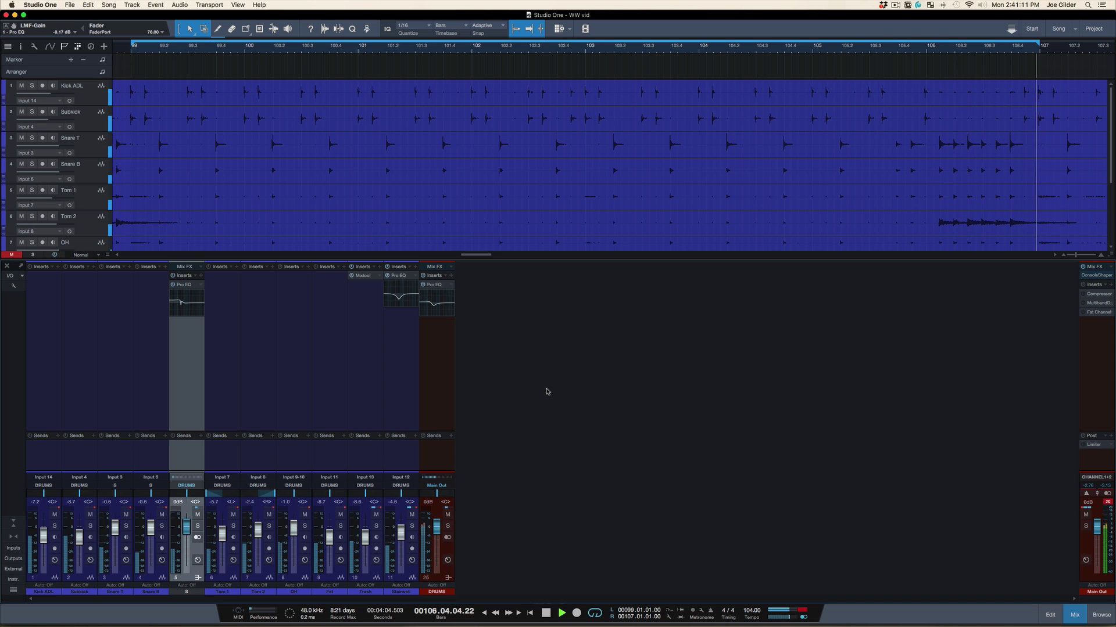
key("space")
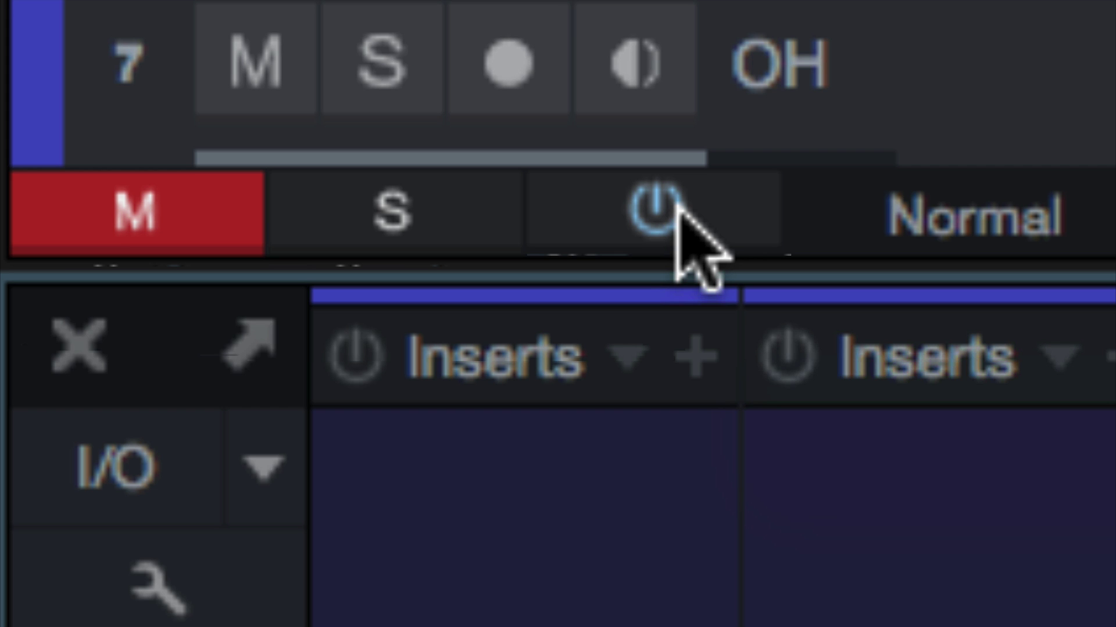
left_click(675, 204)
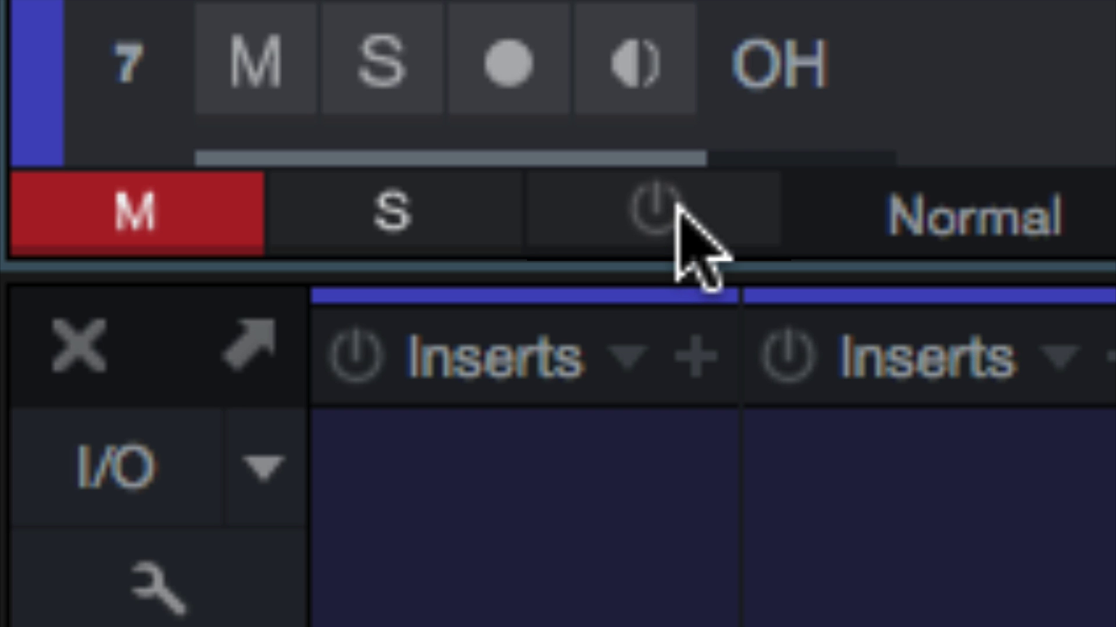
left_click(675, 204)
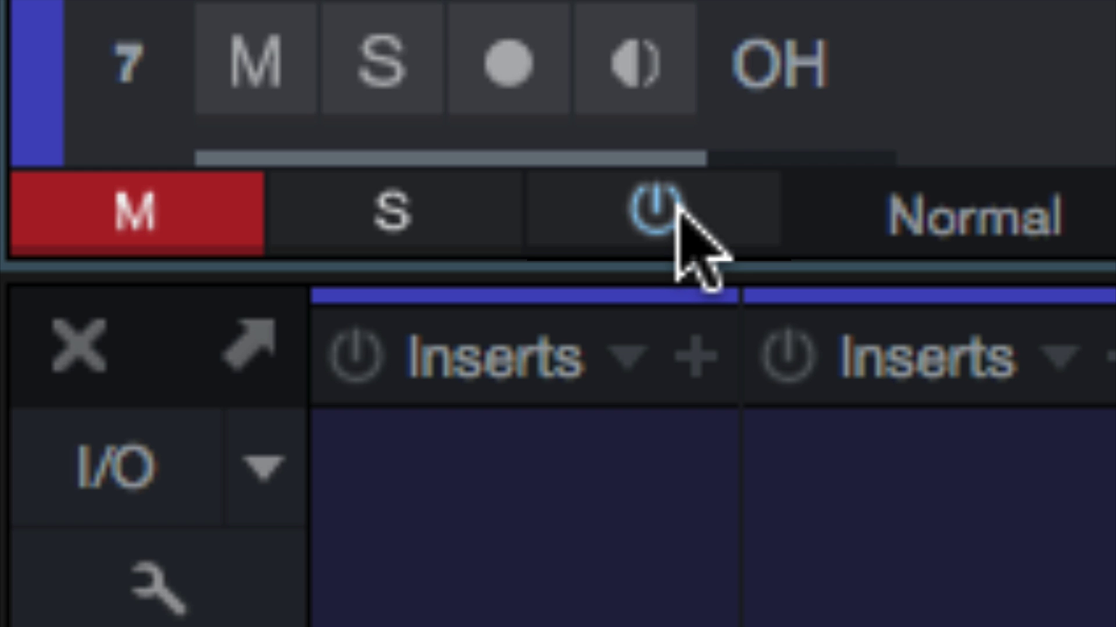
left_click(676, 204)
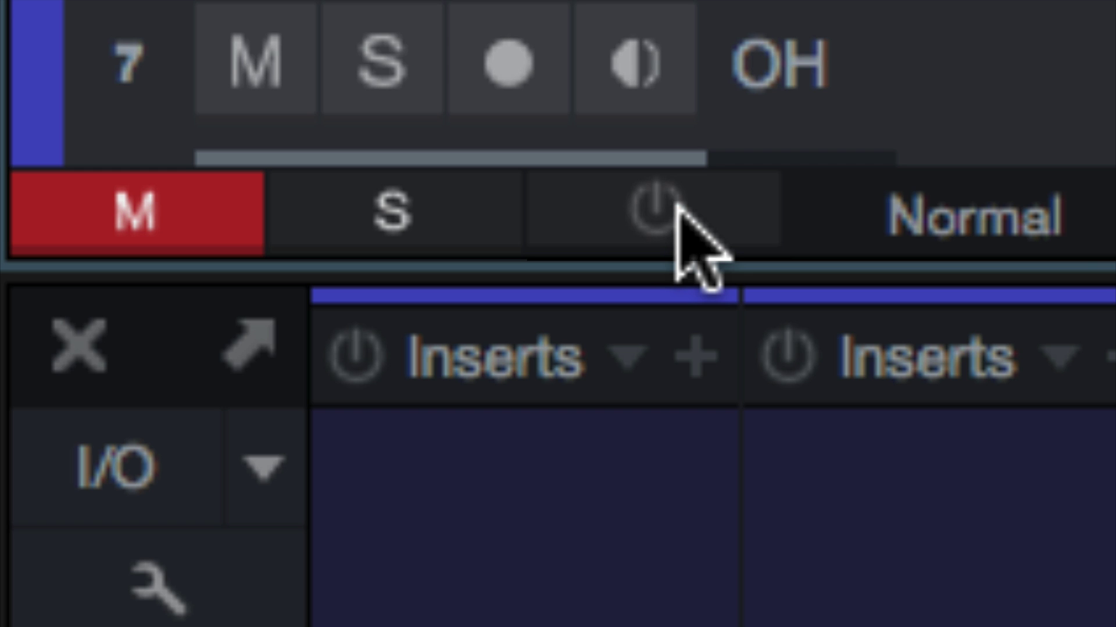
left_click(676, 205)
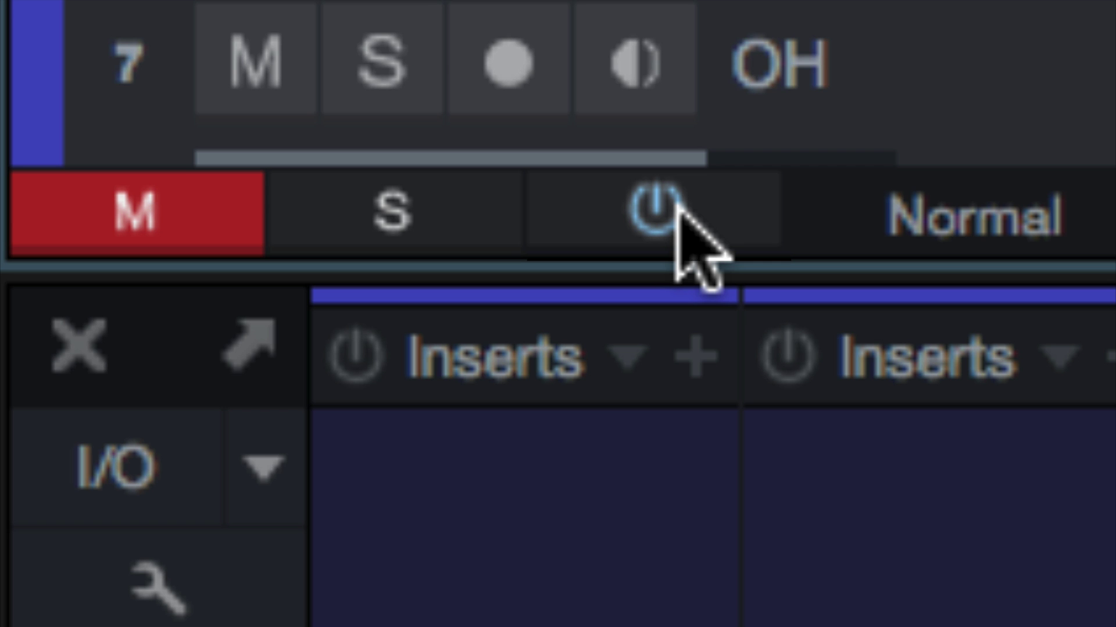
left_click(676, 205)
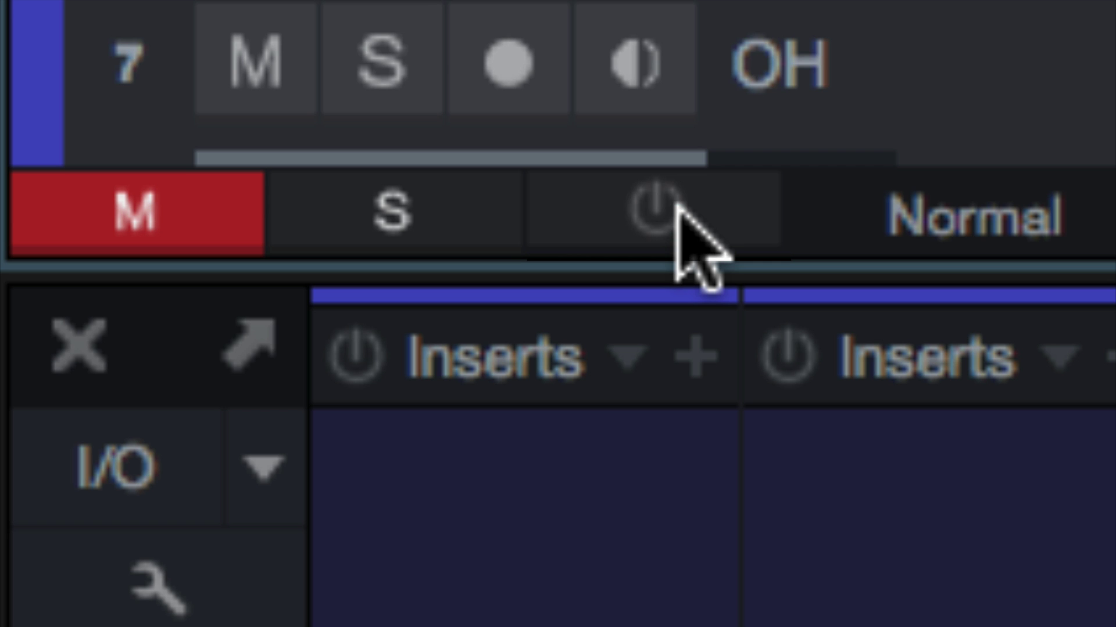
left_click(676, 204)
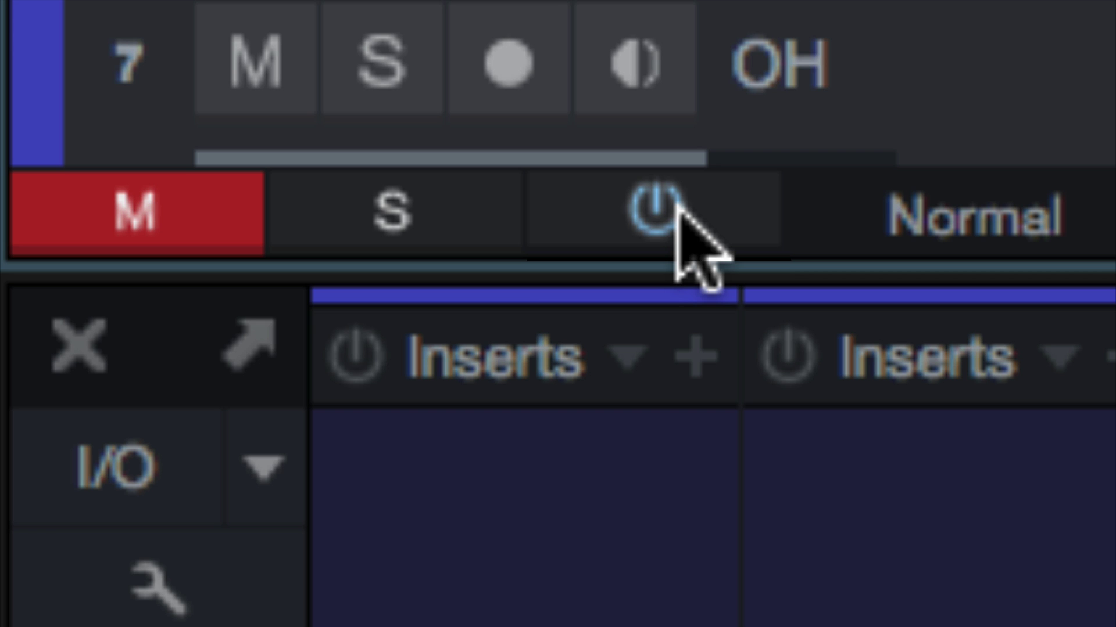
left_click(676, 204)
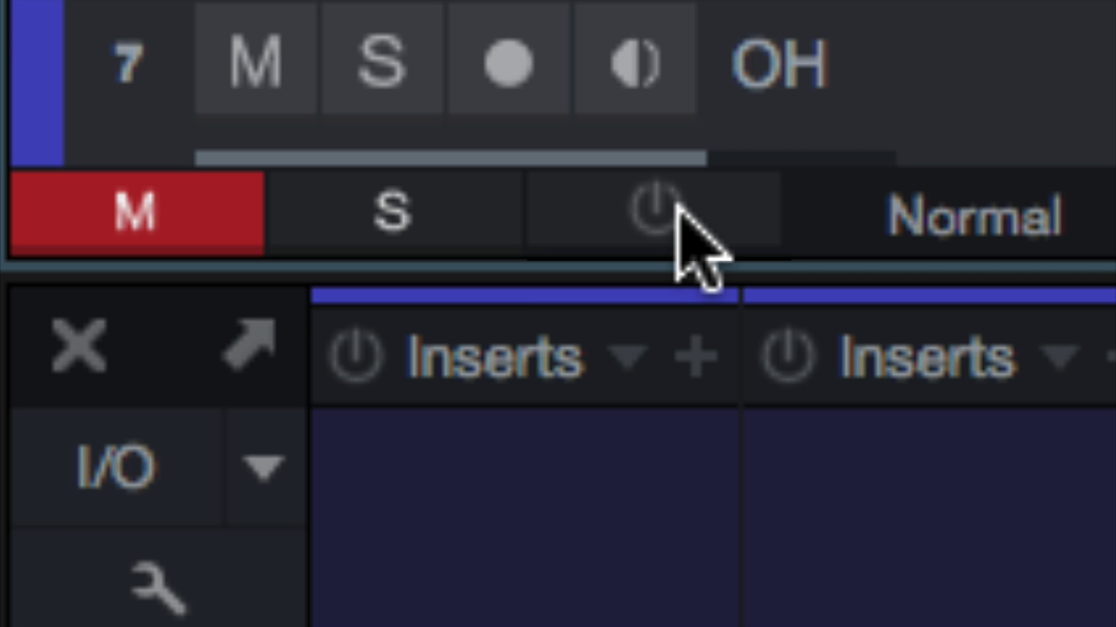
left_click(676, 204)
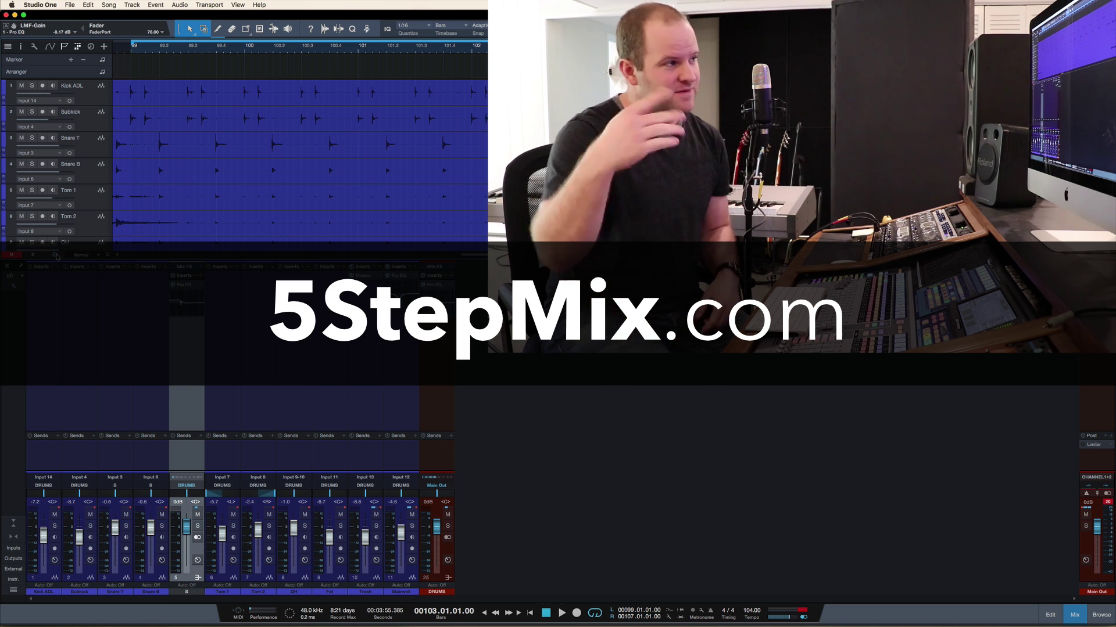
key("space")
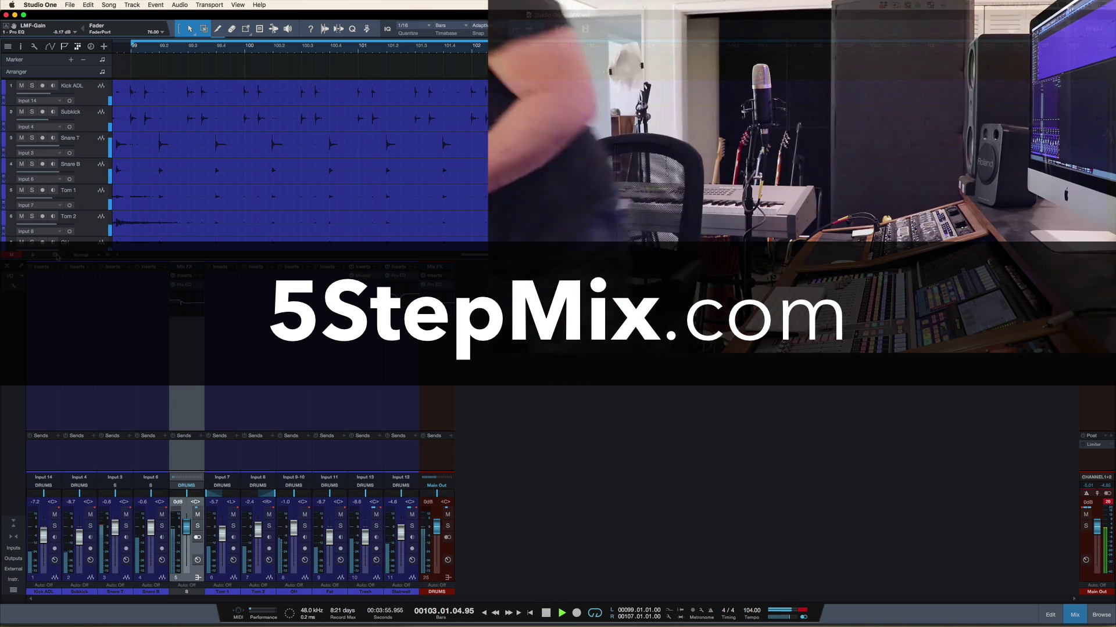